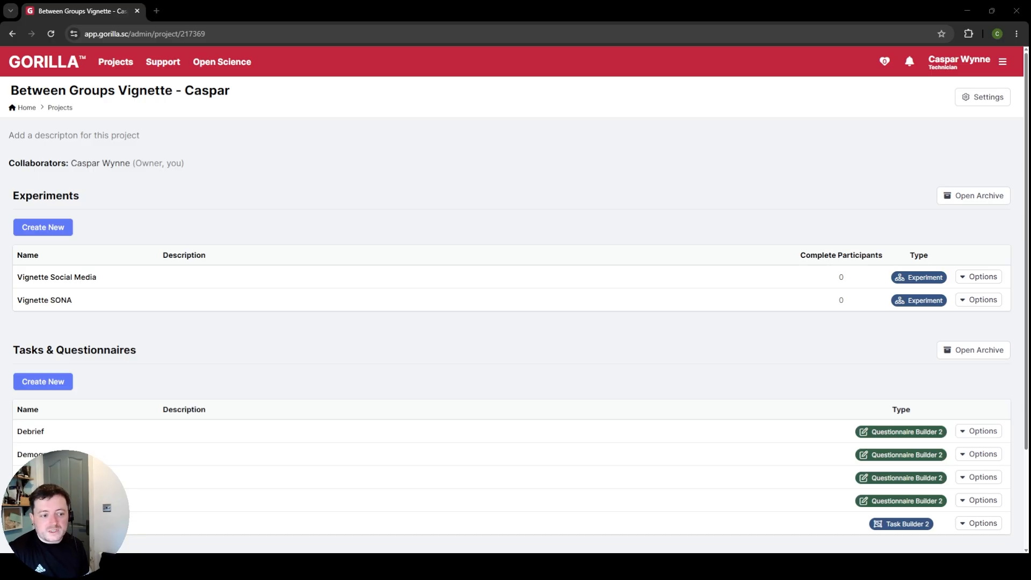
Step: Open Page 1 of the Demographics questionnaire and review its questions
click(49, 454)
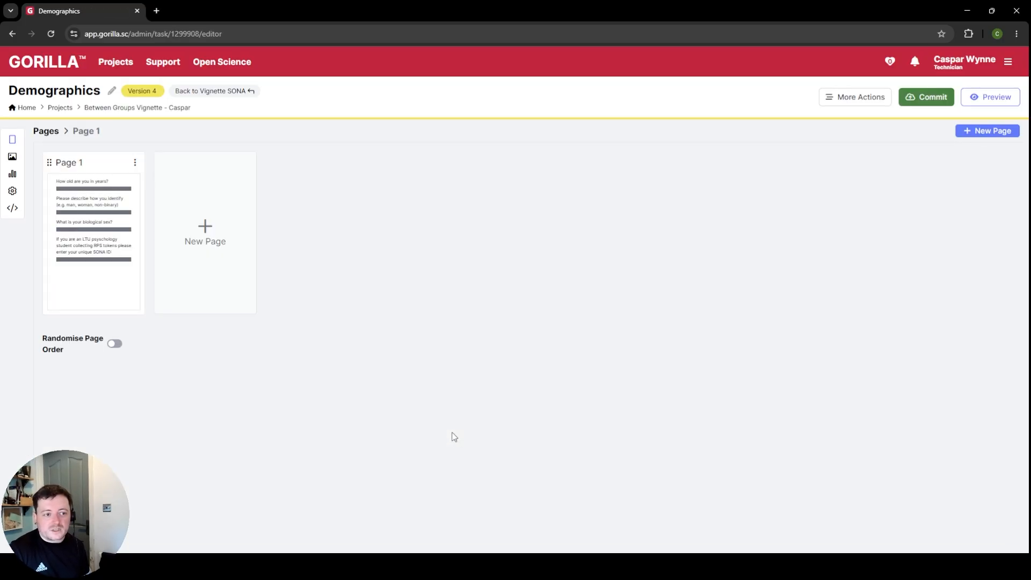
click(71, 213)
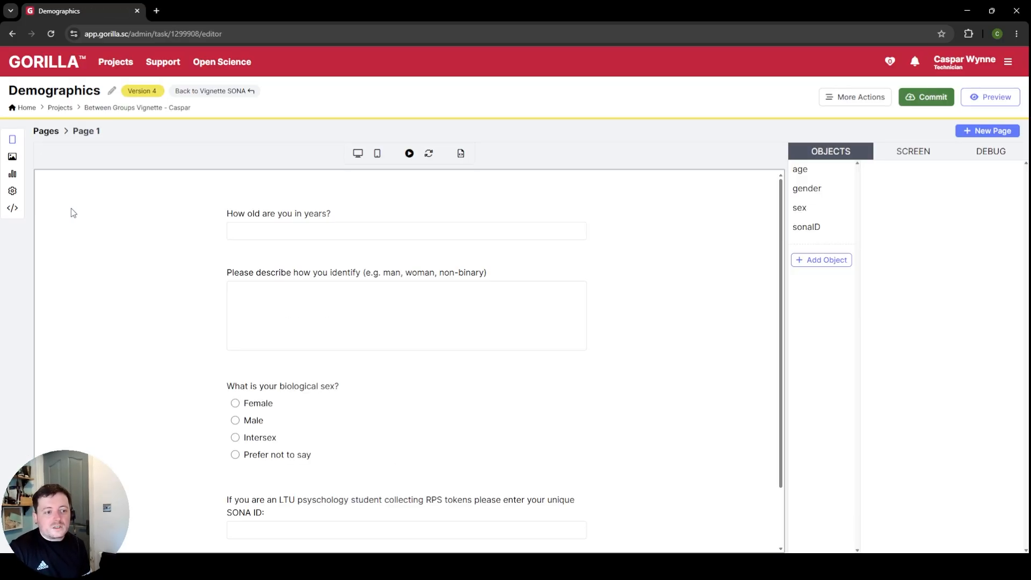
scroll(661, 240, down, 2)
scroll(660, 237, up, 2)
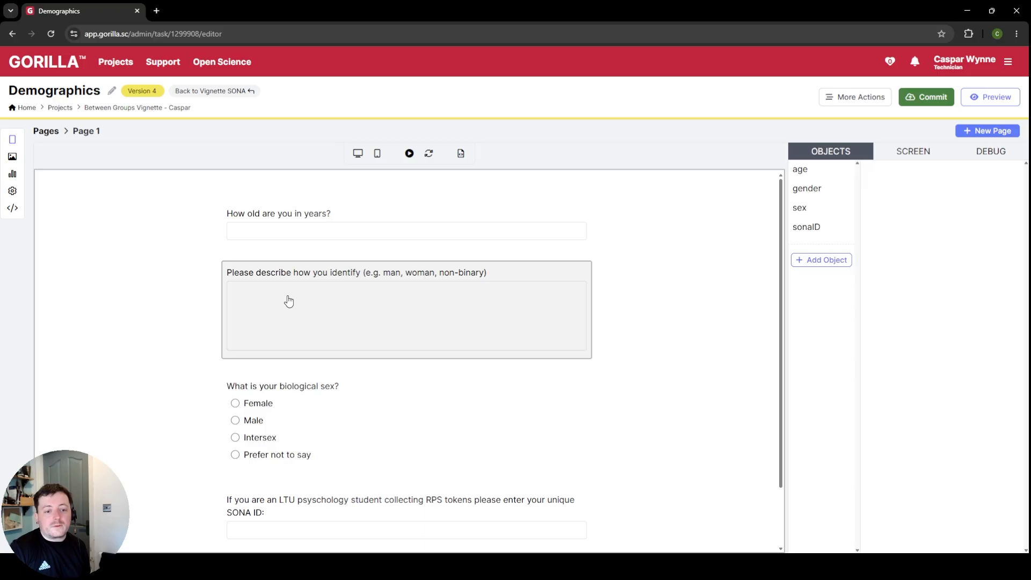
scroll(288, 301, down, 1)
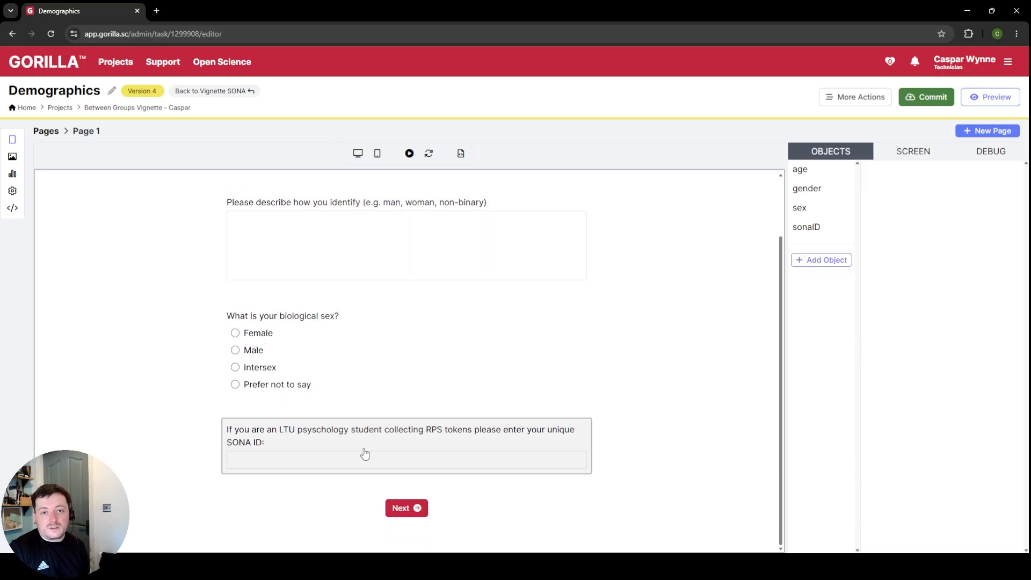
scroll(361, 454, up, 1)
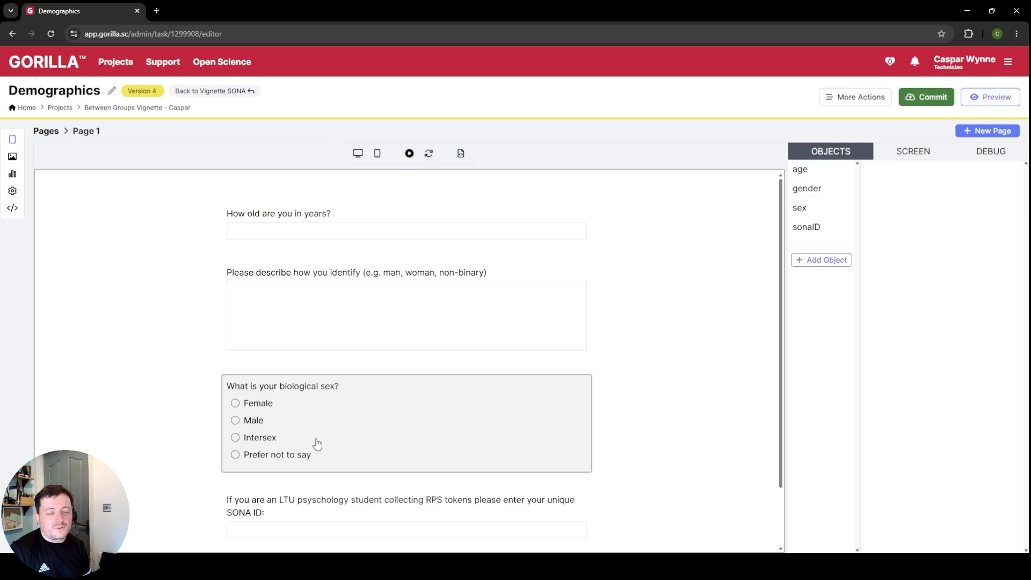
Step: Enable Save To Store for the age question and add a destination that saves its Value
click(334, 210)
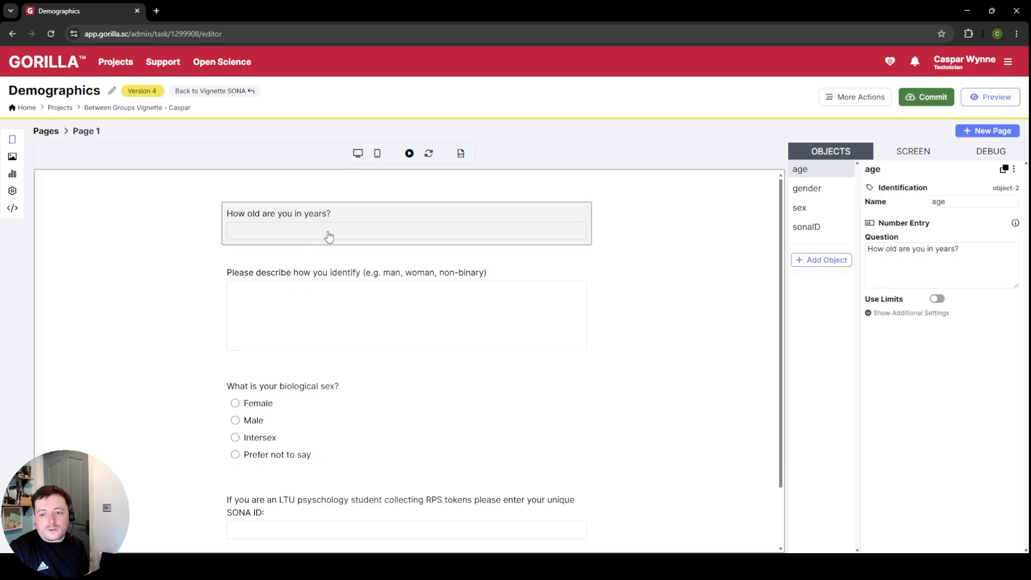
click(894, 313)
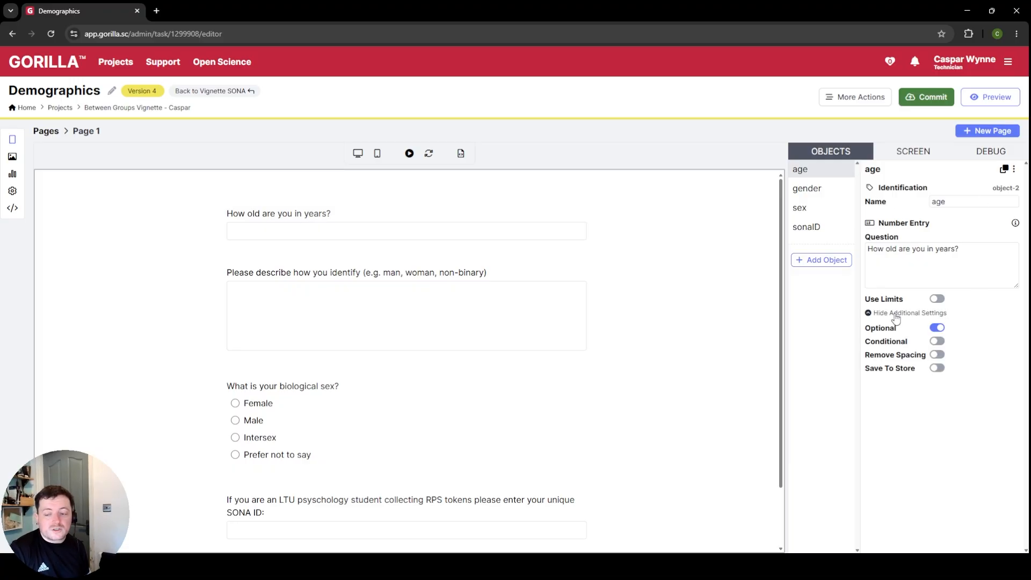
click(937, 368)
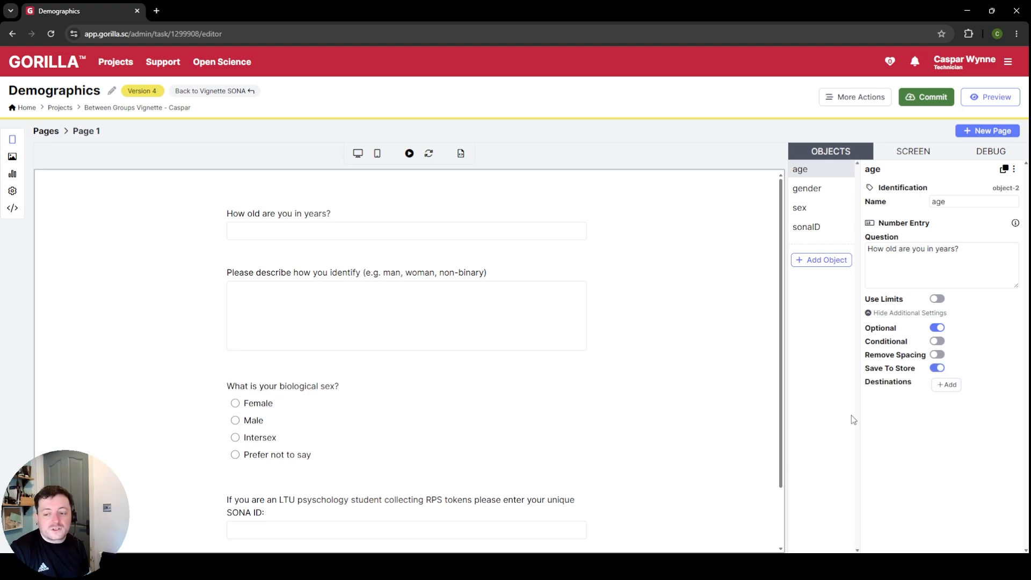
click(947, 384)
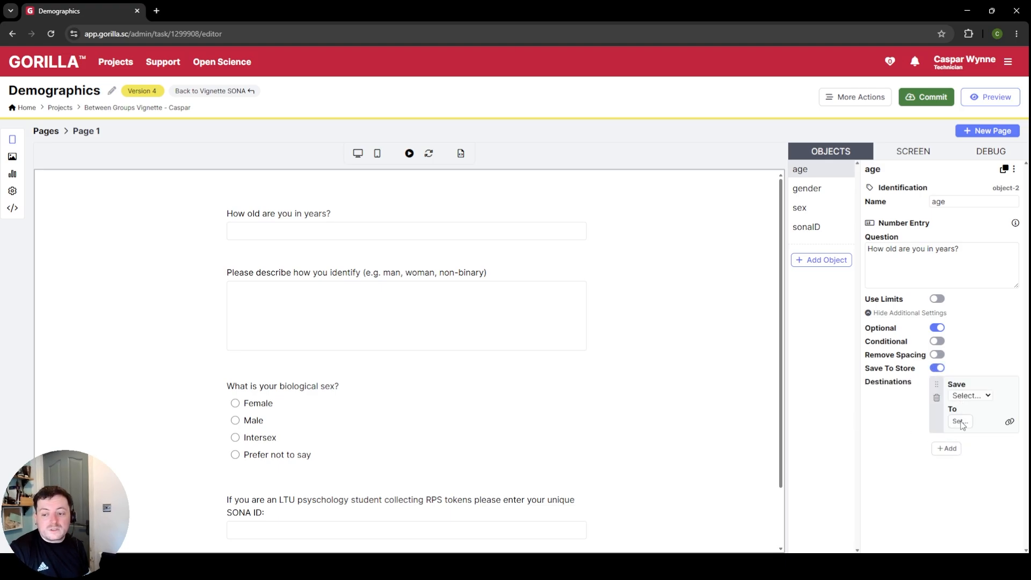
click(962, 423)
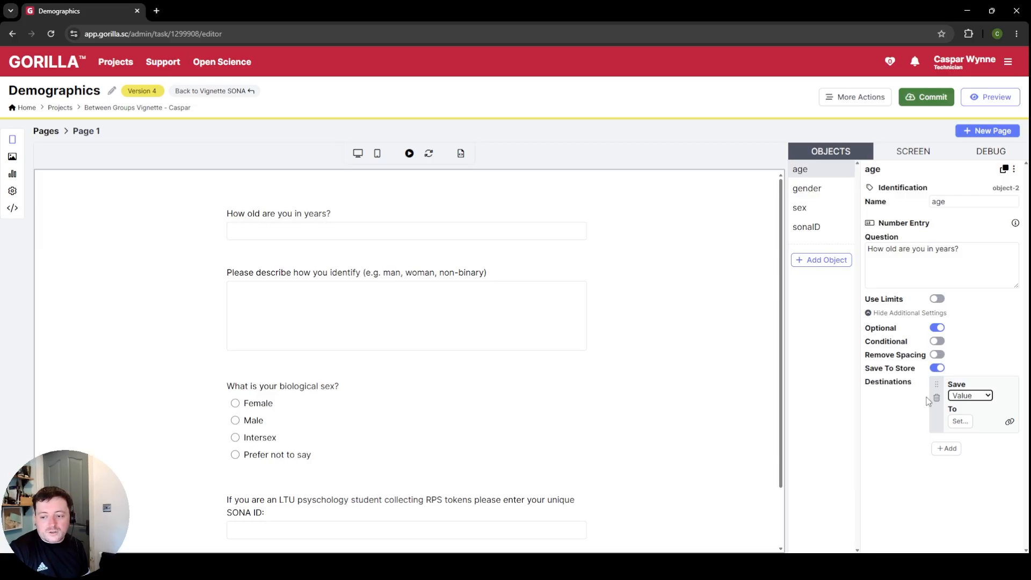
Step: Bind the age question's store destination to a new field named "age"
click(961, 421)
click(445, 317)
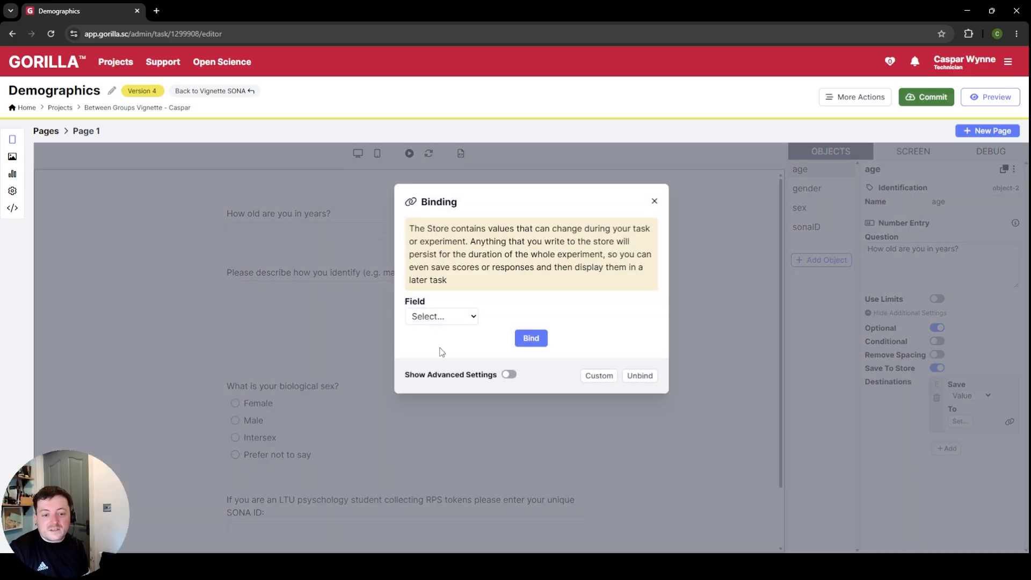
click(438, 348)
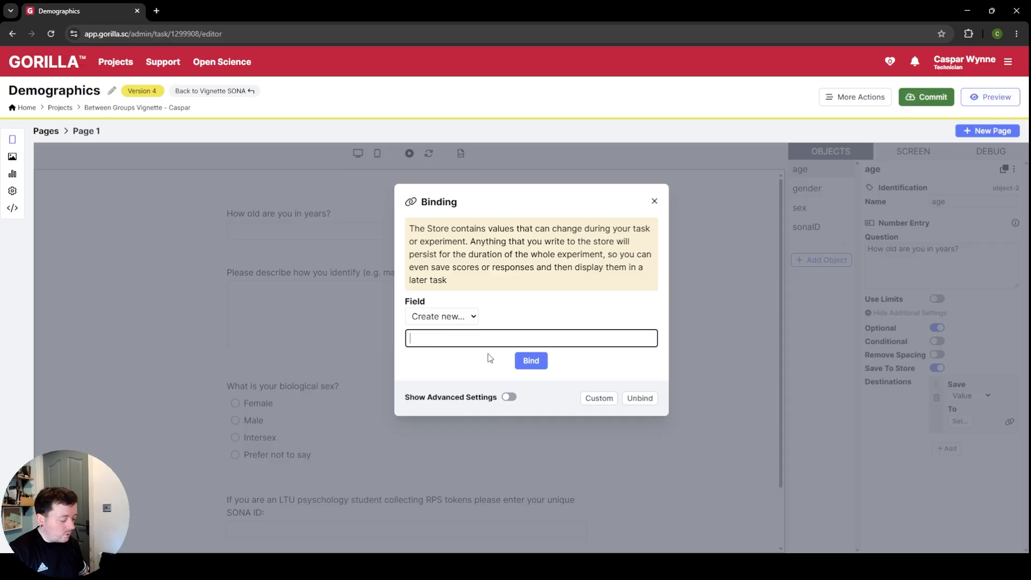
text(aghe)
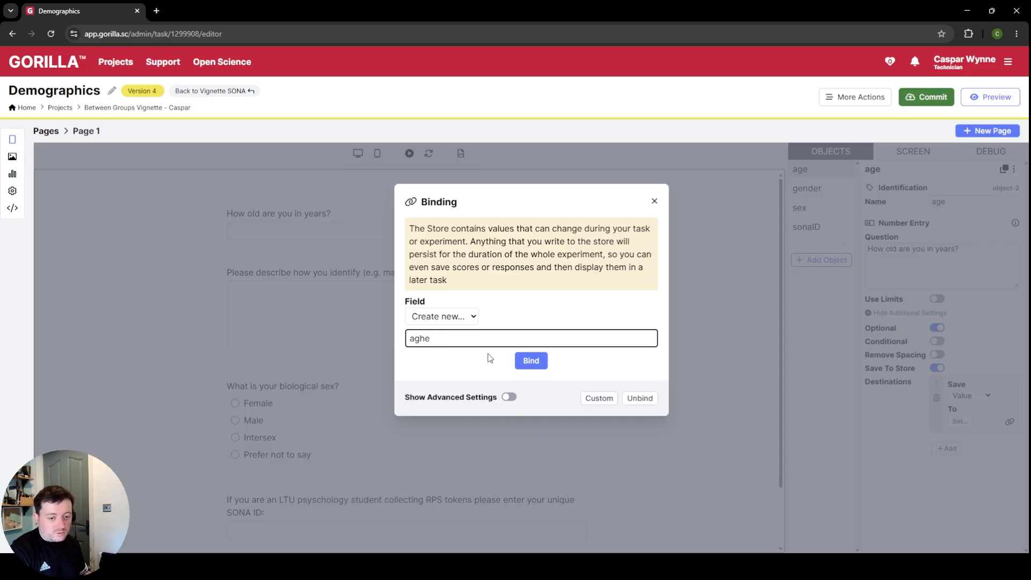
key(BackSpace)
key(BackSpace)
text(e)
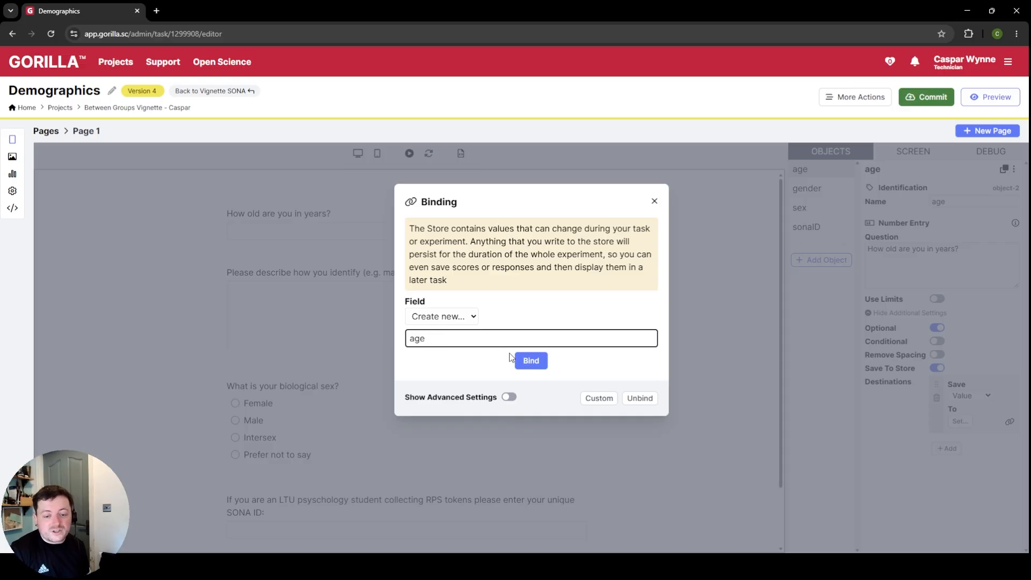
click(525, 361)
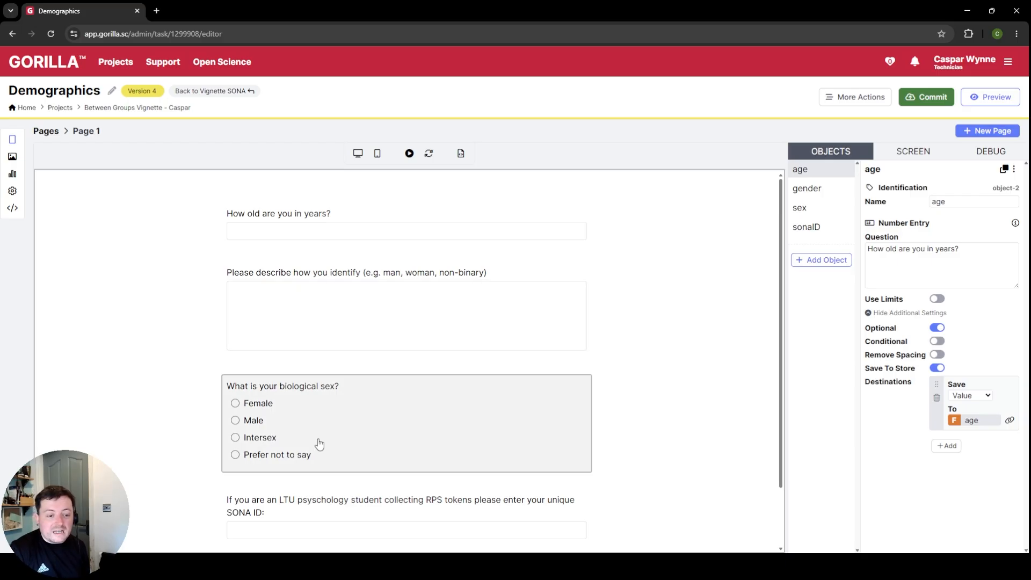
Step: Enable Save To Store for the biological sex question and add a destination that saves its Response
click(330, 397)
scroll(940, 376, down, 1)
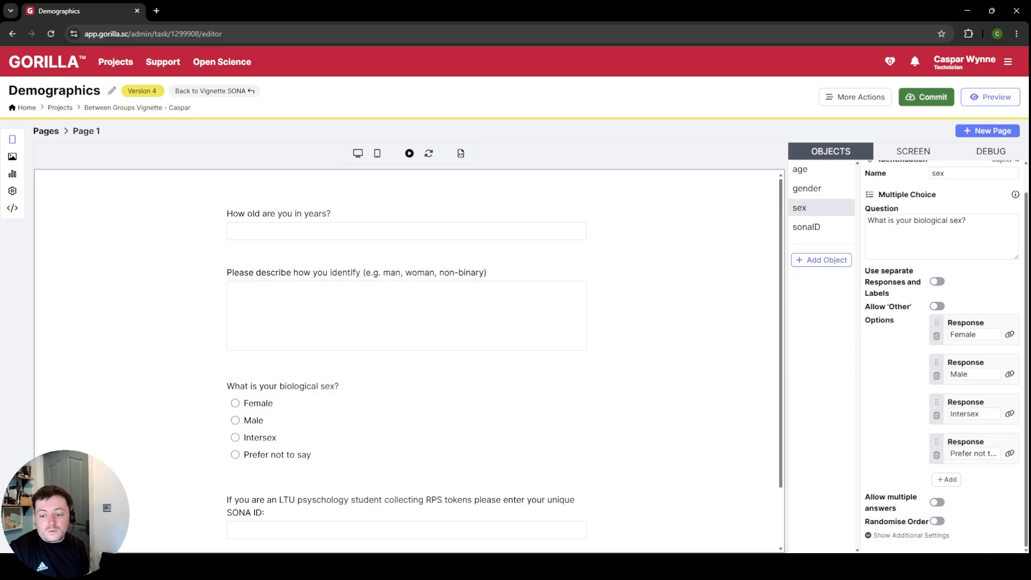
click(913, 535)
scroll(924, 531, down, 1)
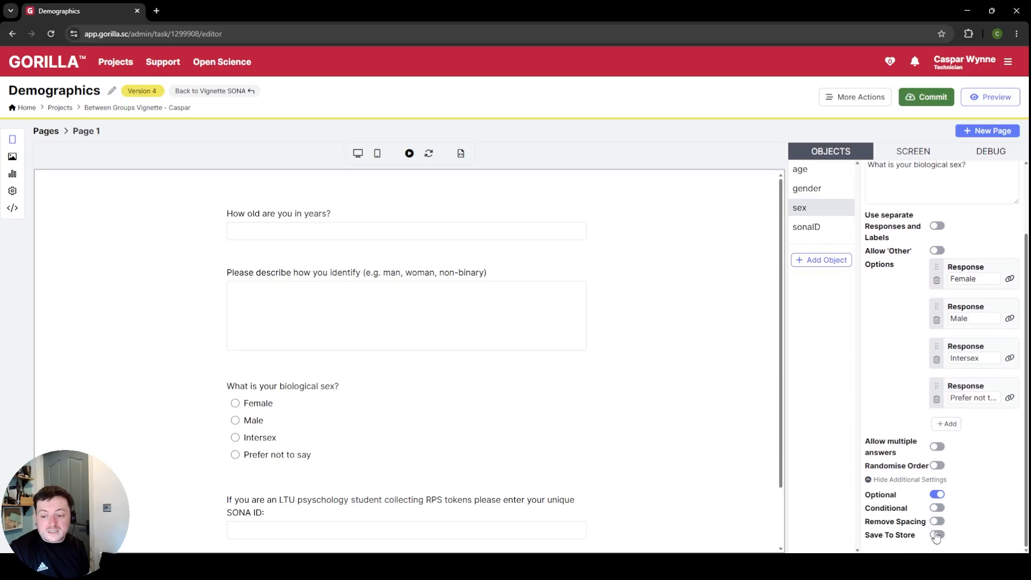
click(937, 535)
scroll(945, 532, down, 1)
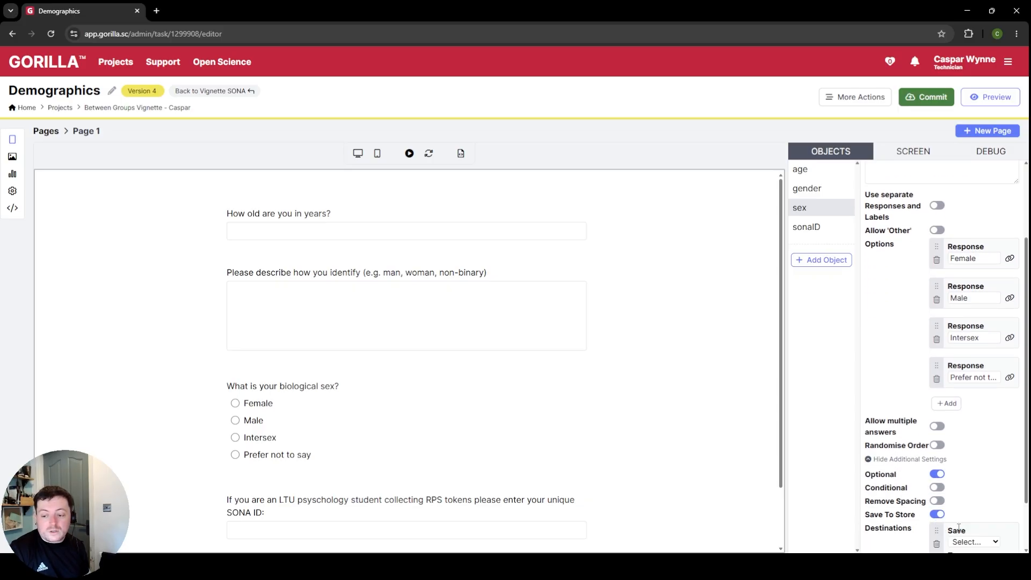
scroll(974, 483, down, 1)
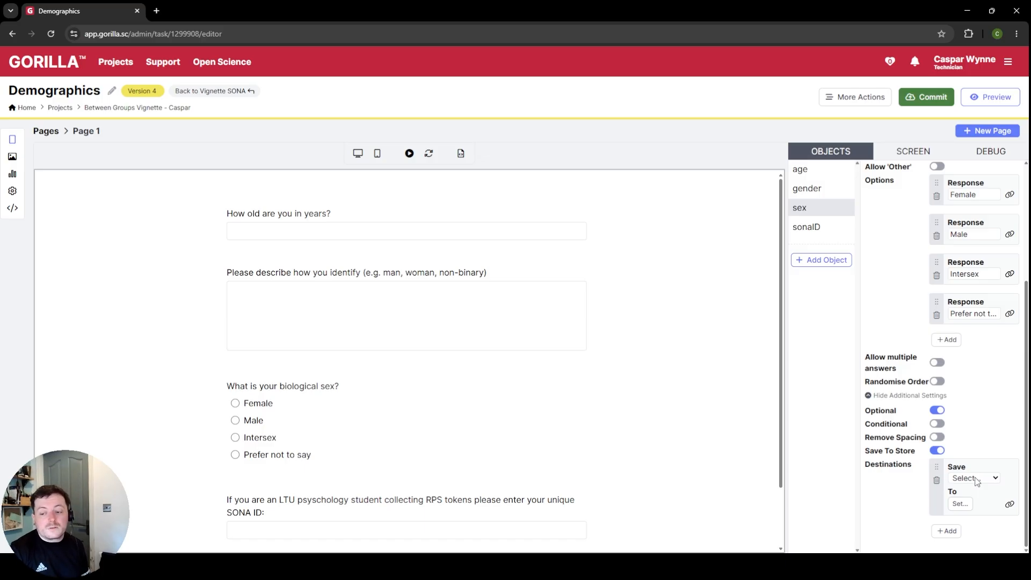
click(992, 505)
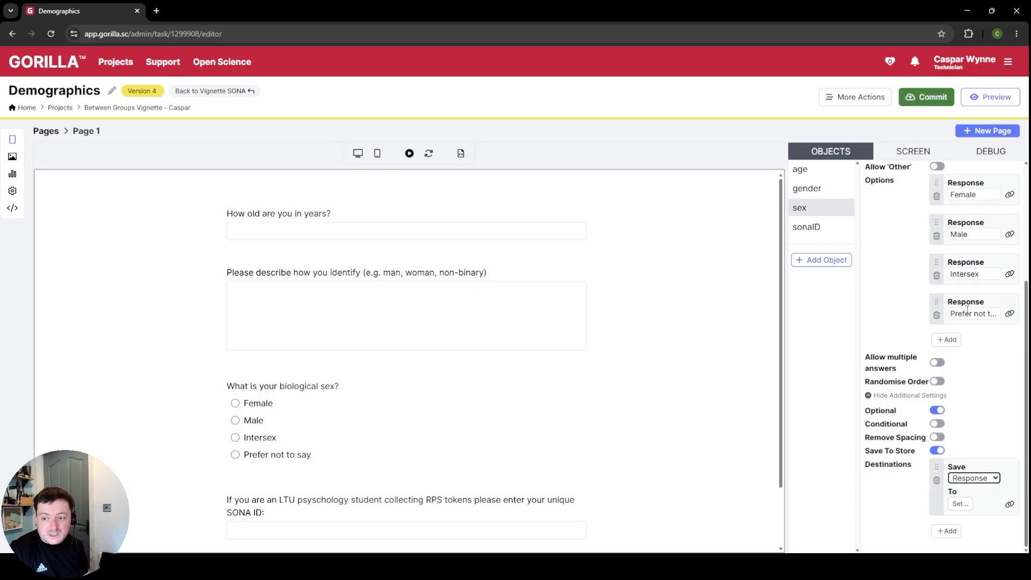
Step: Bind the biological sex question's store destination to a new field named "sex"
click(955, 195)
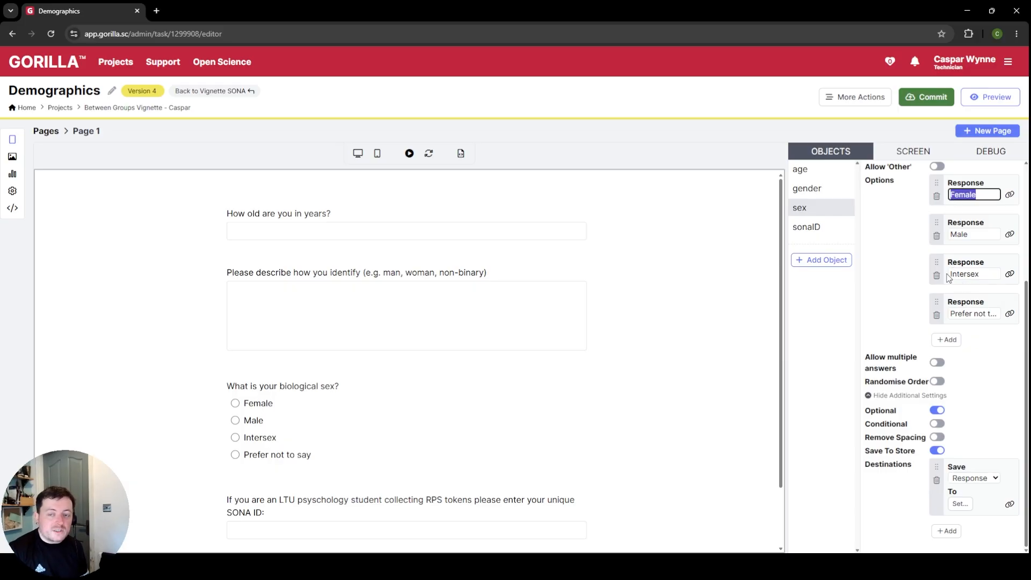
click(958, 436)
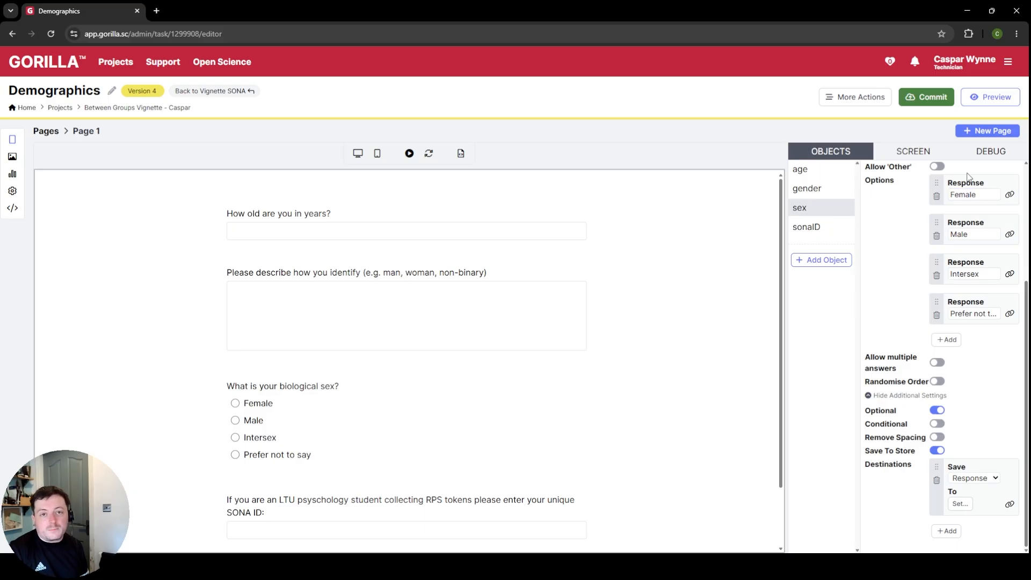
click(961, 504)
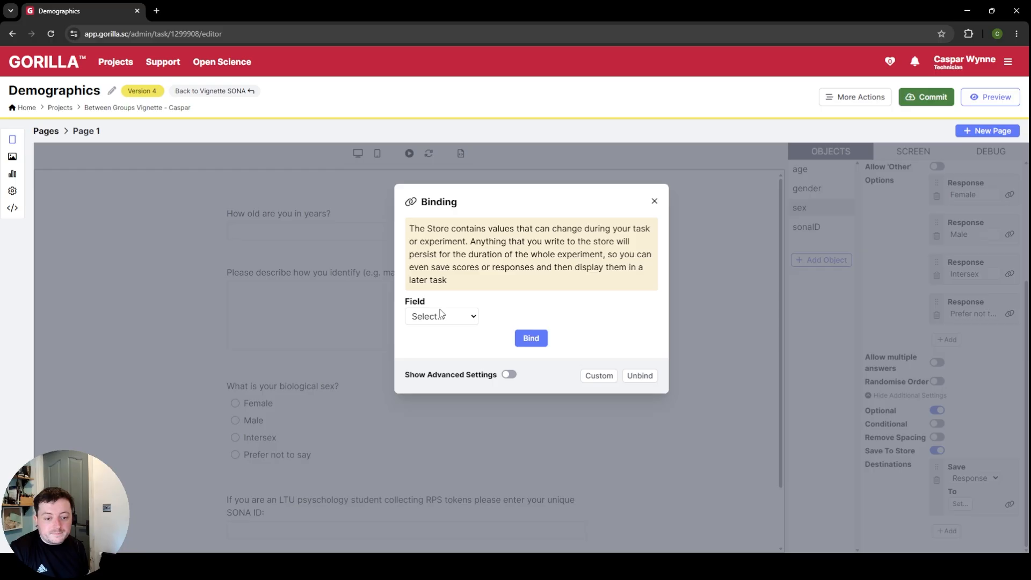
click(451, 360)
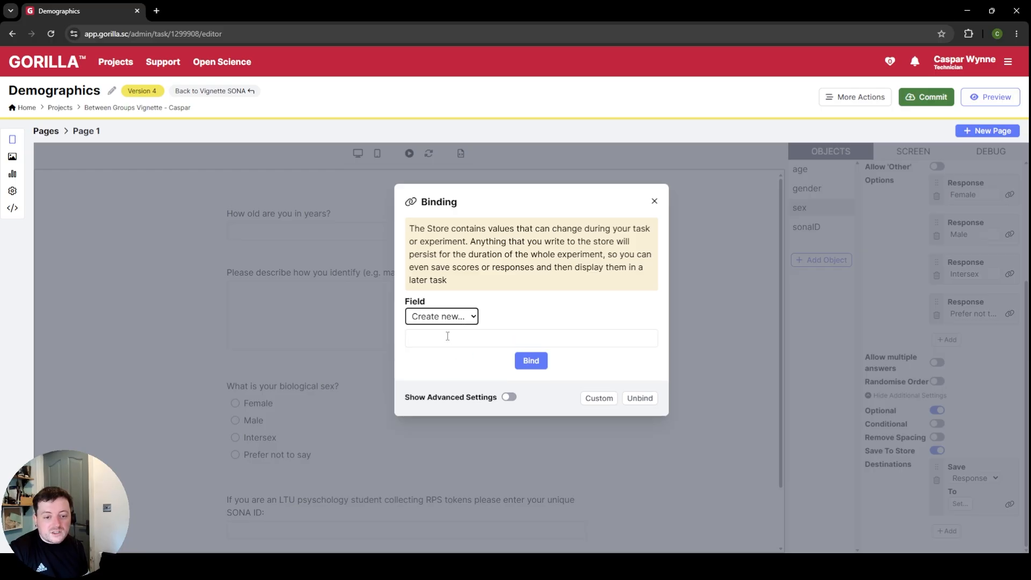
click(447, 336)
text(sex)
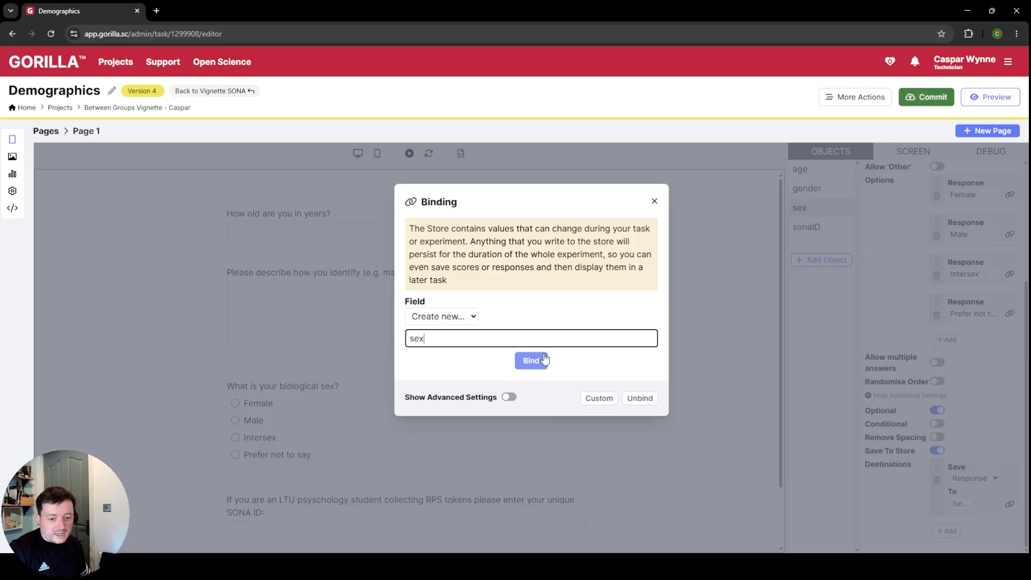
click(531, 360)
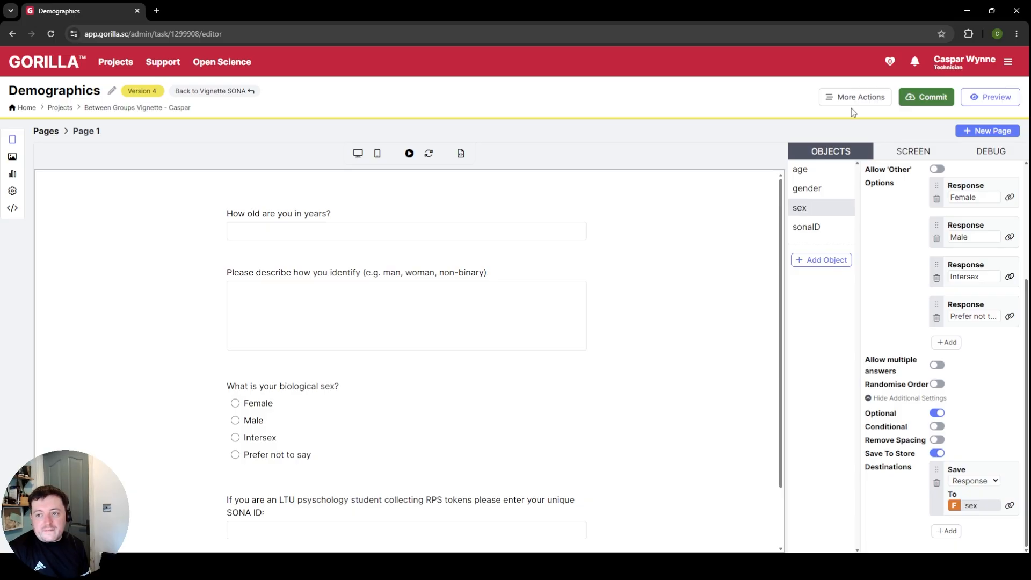
Step: Commit the questionnaire changes with the description "added in age and sex stores"
click(926, 98)
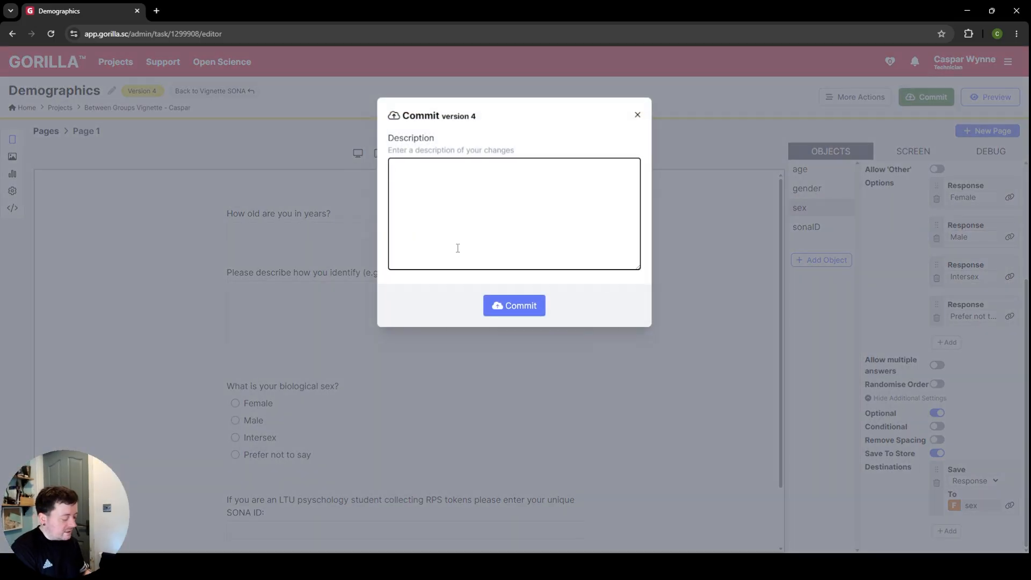
text(added in age)
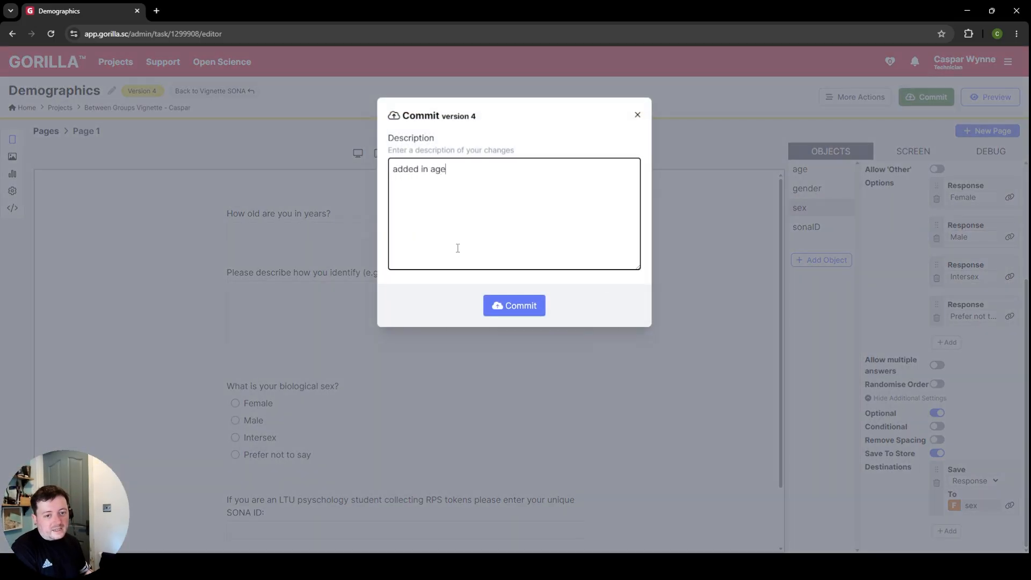
text( and sex stores)
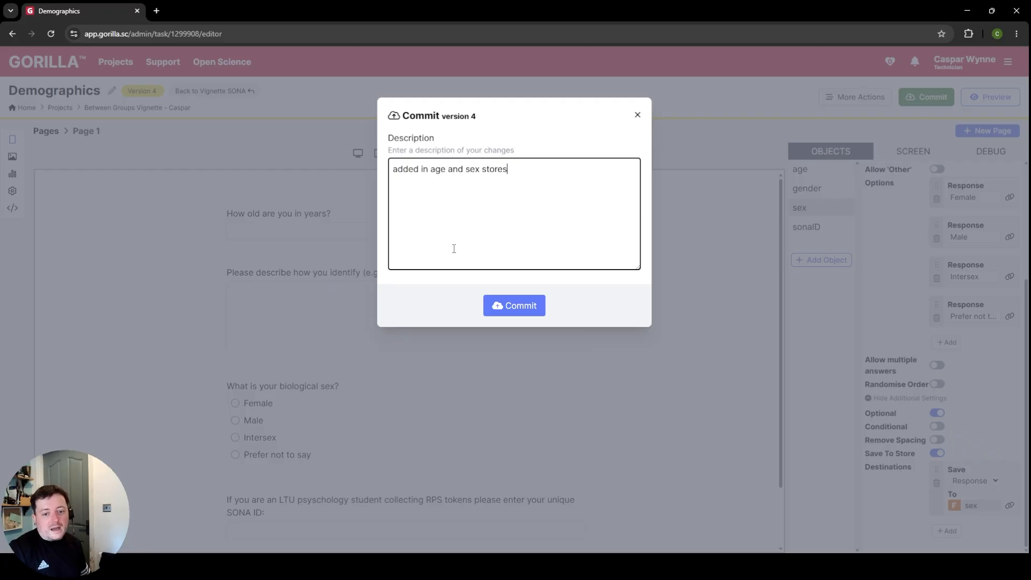
click(508, 301)
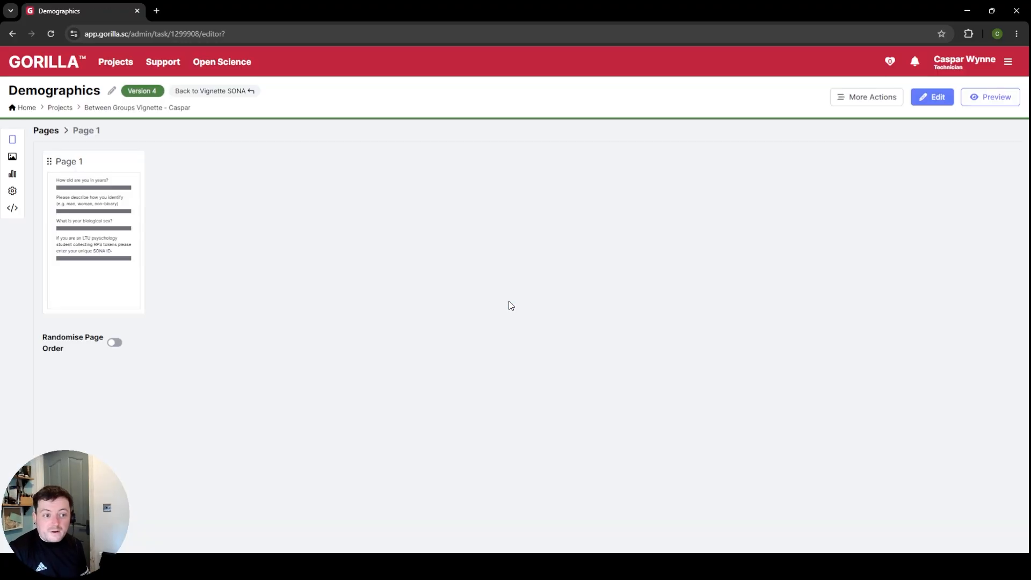
Step: Open the Vignette SONA experiment from the project and update all its nodes to the latest versions
click(117, 107)
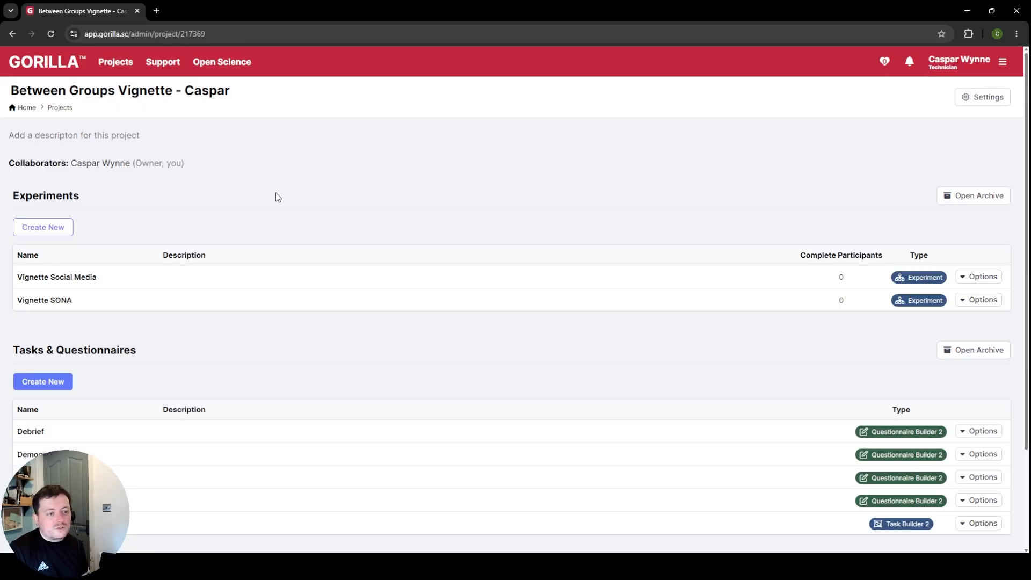
click(50, 304)
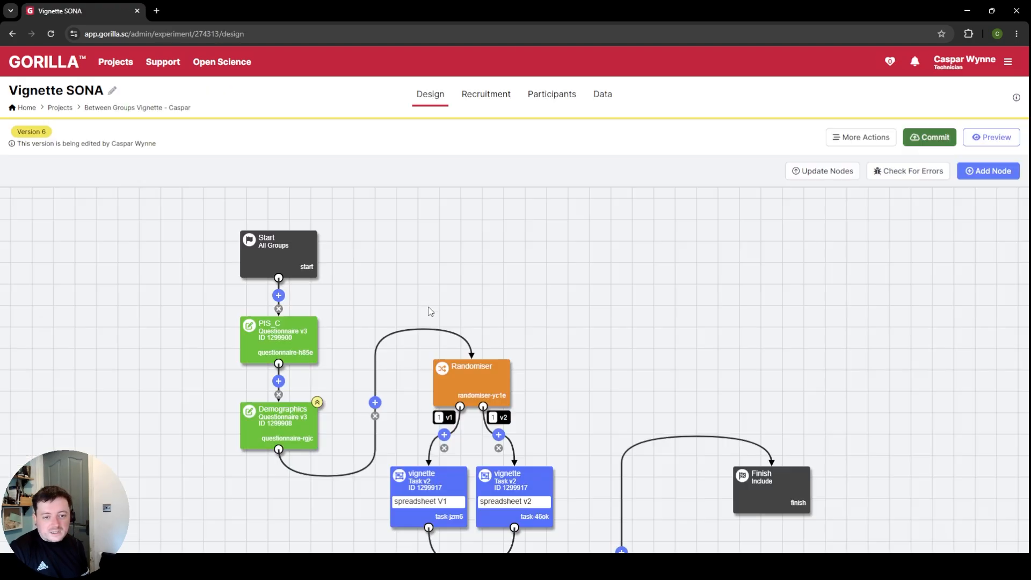
drag(646, 347, 624, 318)
scroll(661, 251, down, 2)
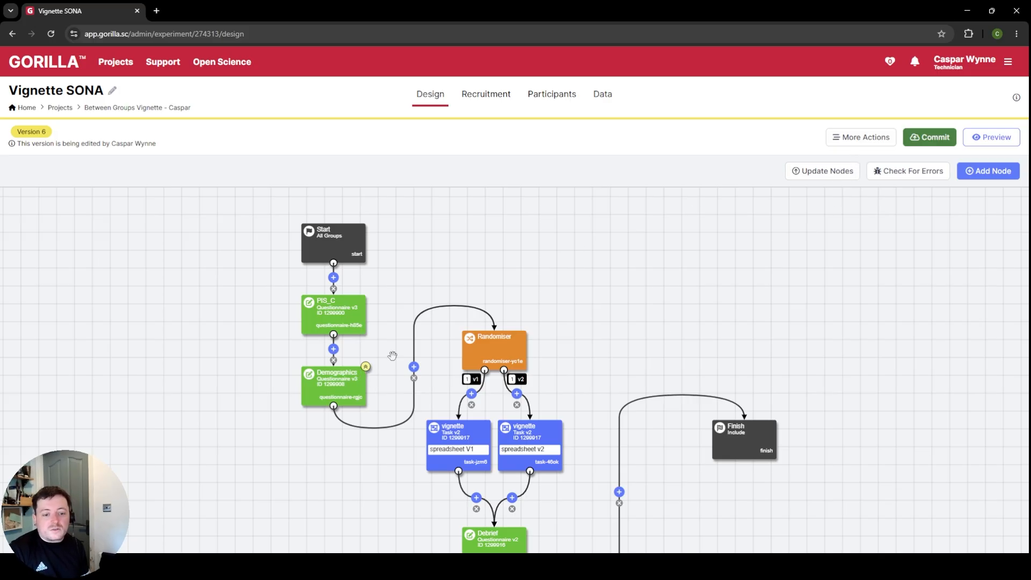
click(828, 172)
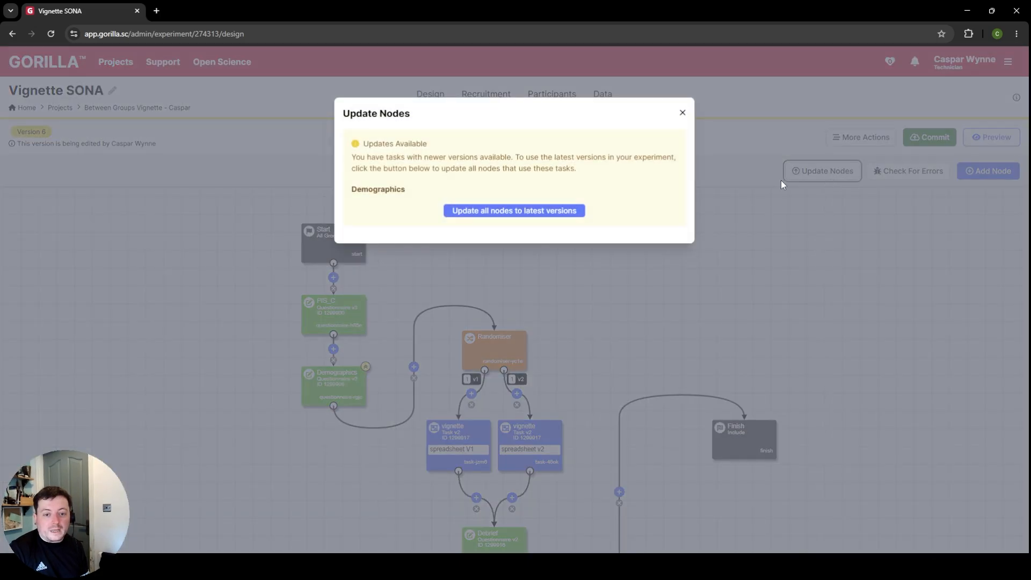
click(529, 210)
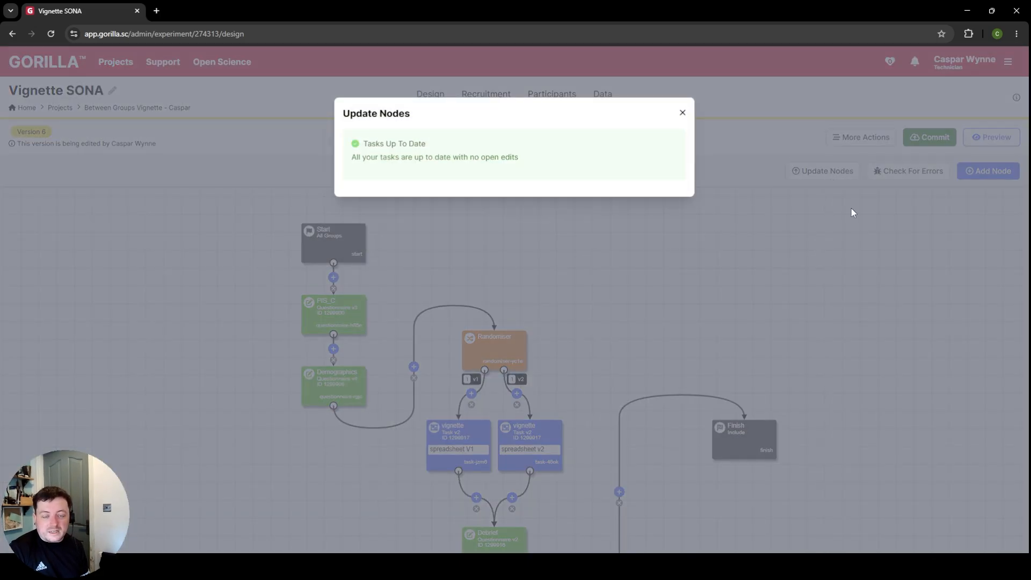
Step: Insert a Branch node between Demographics and the Randomiser, and place it directly above the Randomiser
click(682, 112)
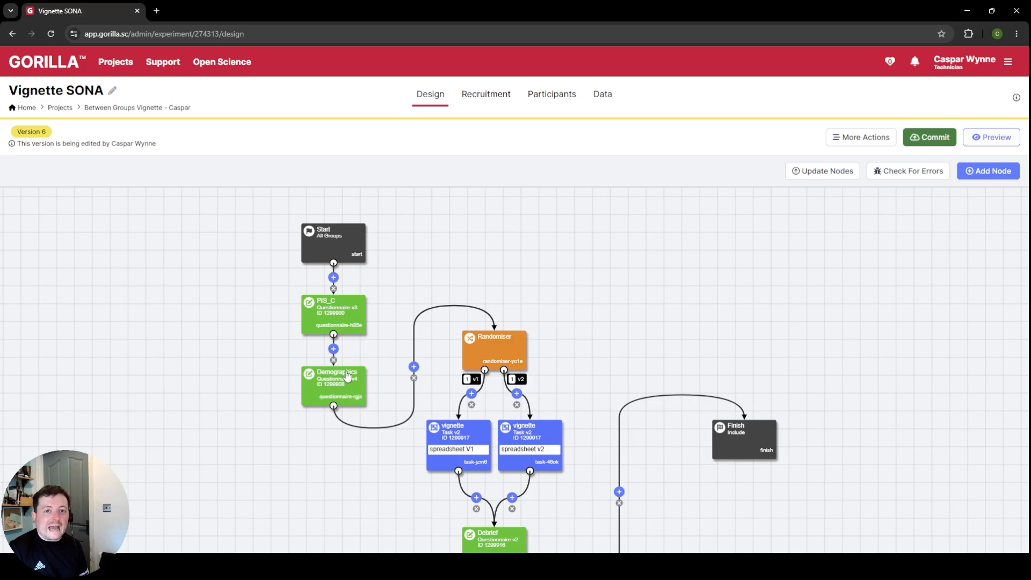
click(413, 367)
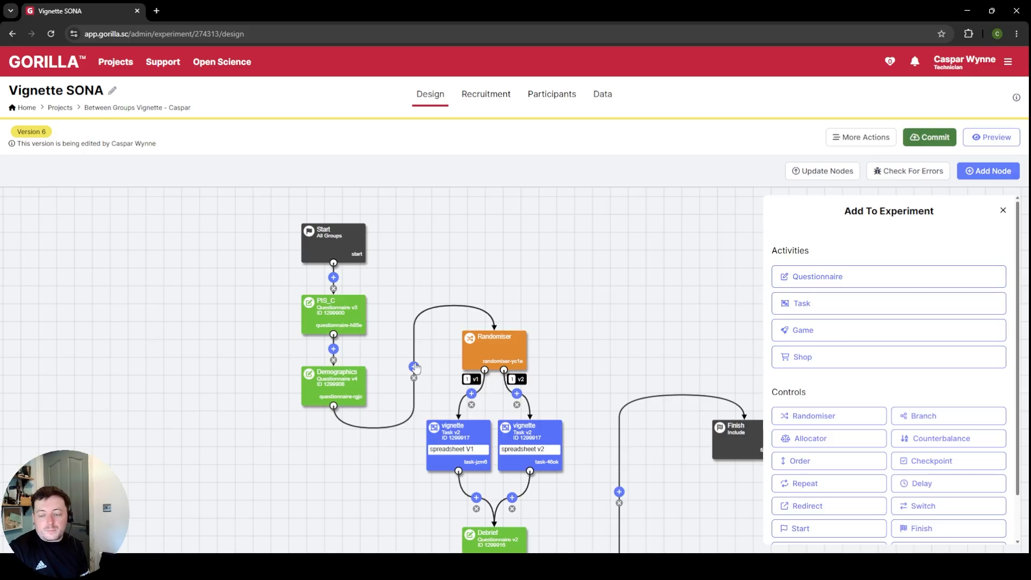
click(983, 419)
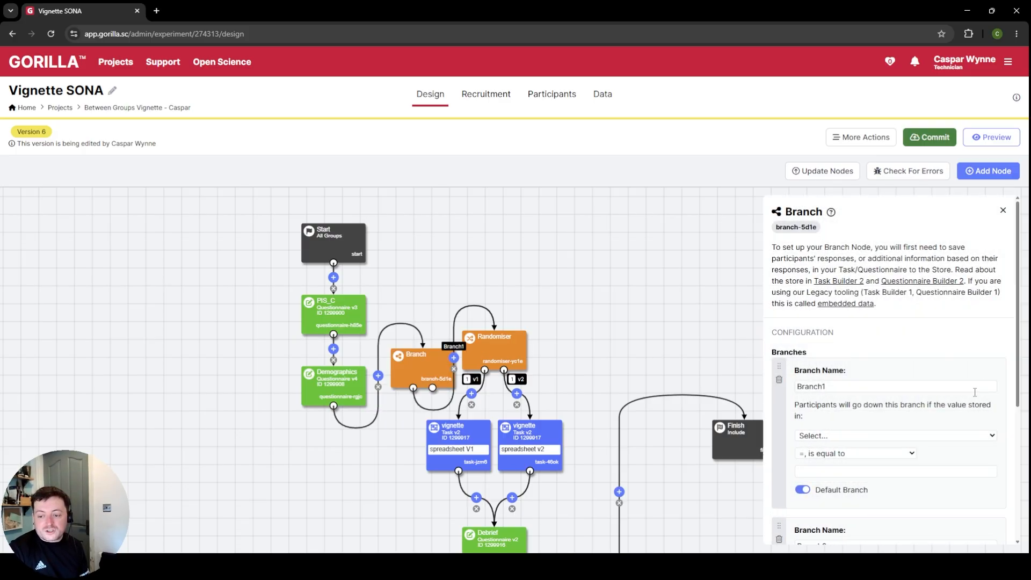
drag(421, 367, 493, 238)
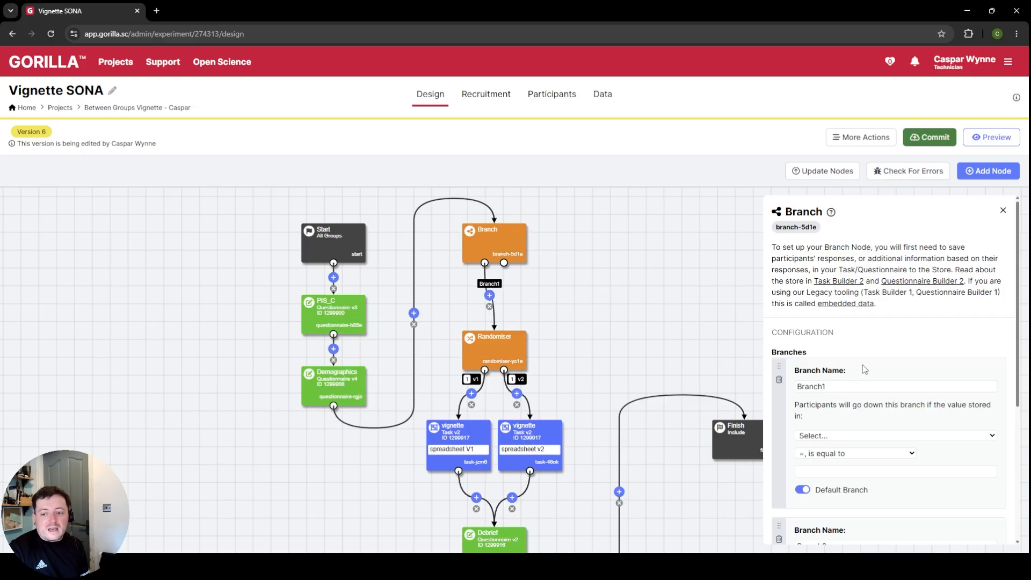
Step: Name the new Branch node's two branches "continue" and "reject"
scroll(863, 365, down, 4)
scroll(862, 365, up, 2)
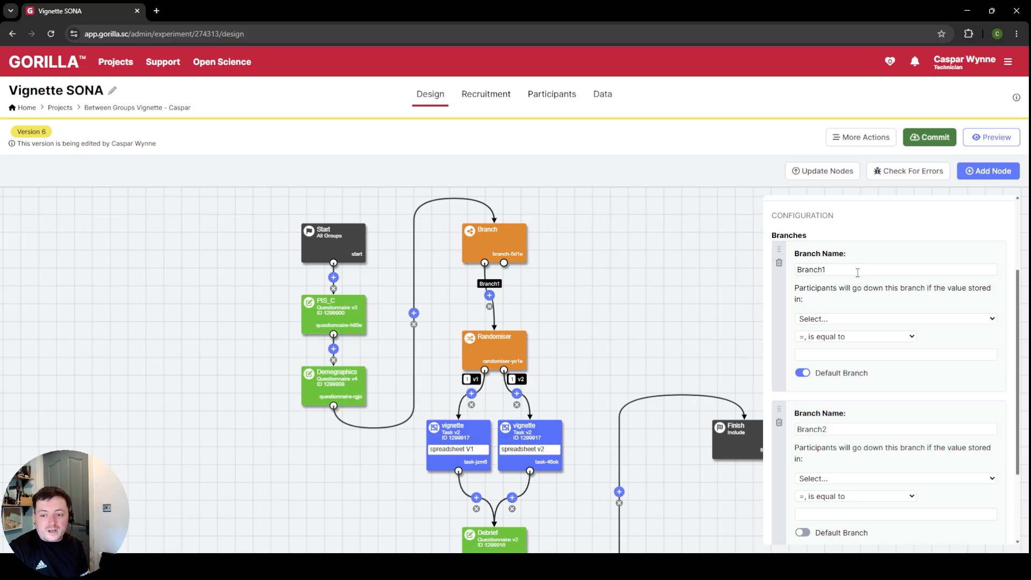
scroll(822, 376, up, 1)
double_click(824, 323)
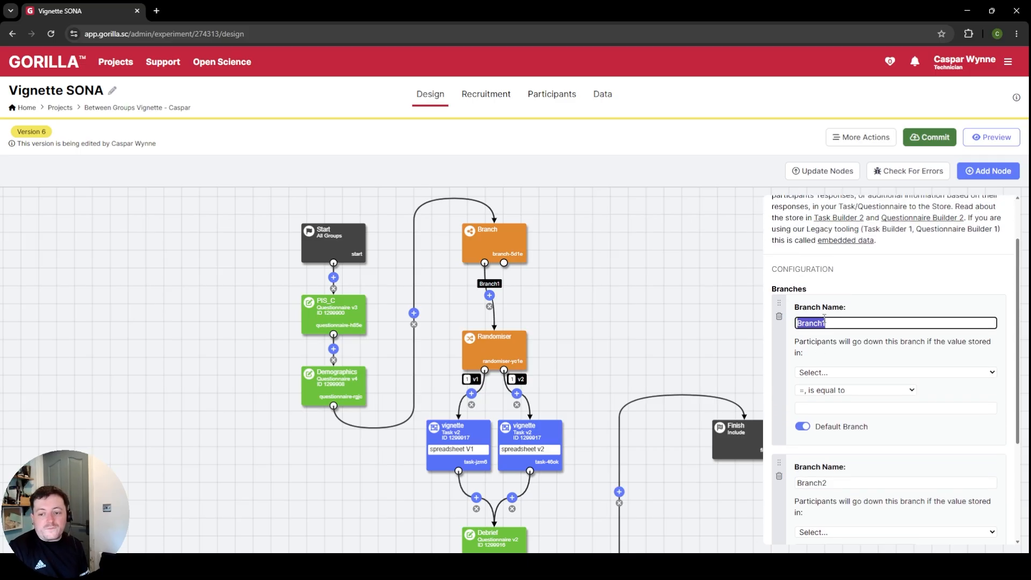
text(continue)
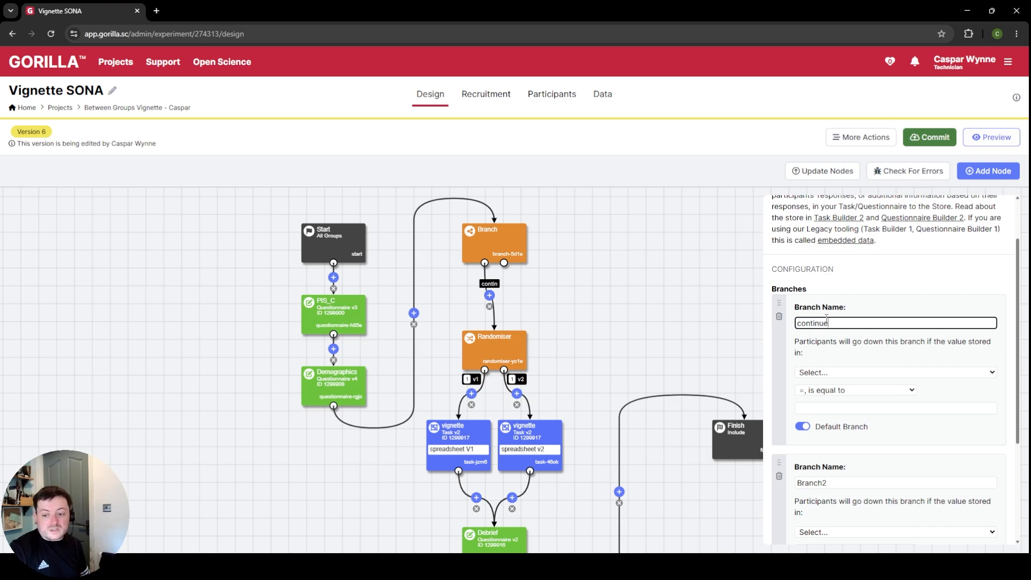
scroll(858, 385, down, 3)
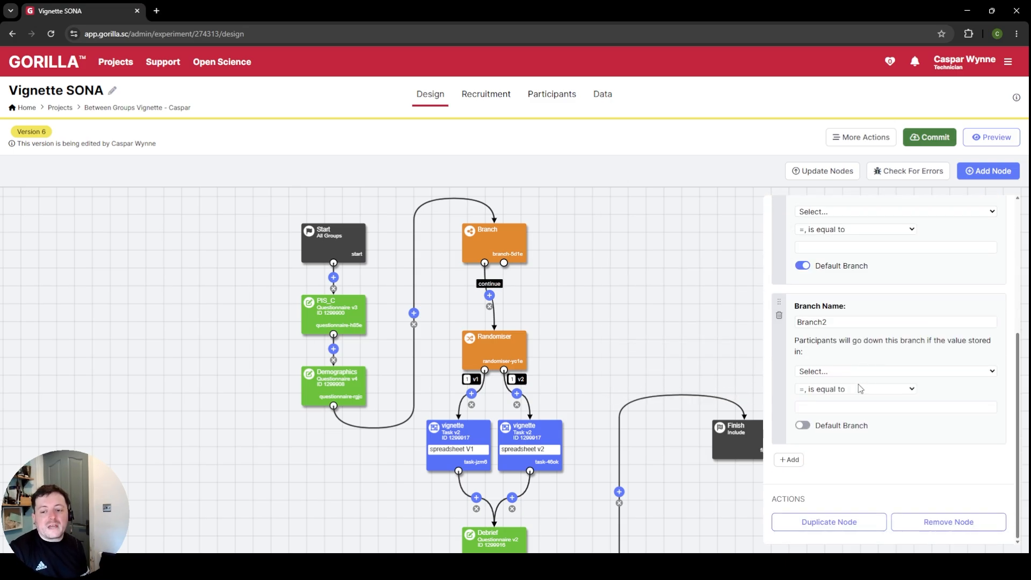
double_click(835, 321)
text(reject)
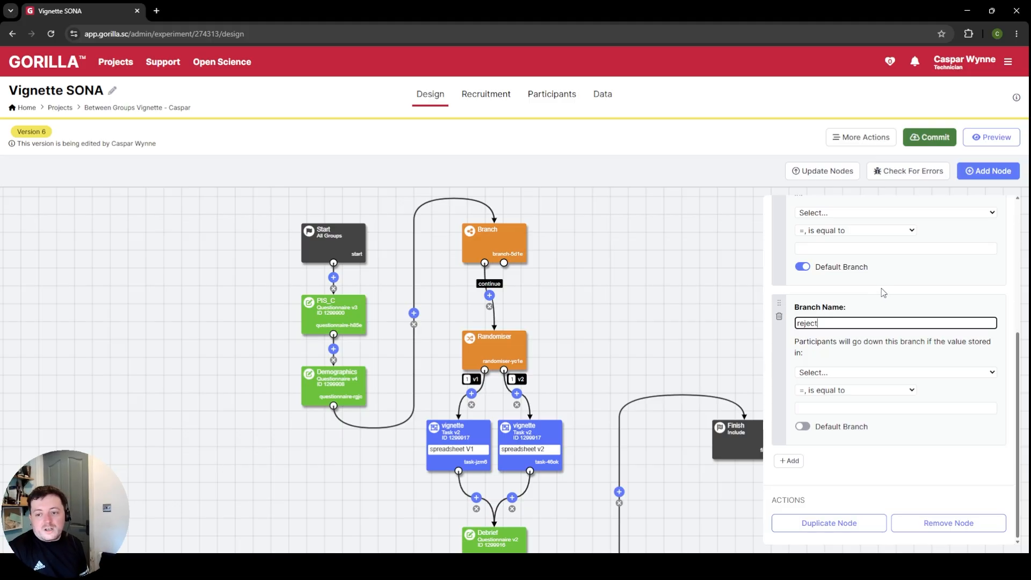
Step: Set the continue branch's condition to the age field being greater than or equal to 18
scroll(835, 328, up, 3)
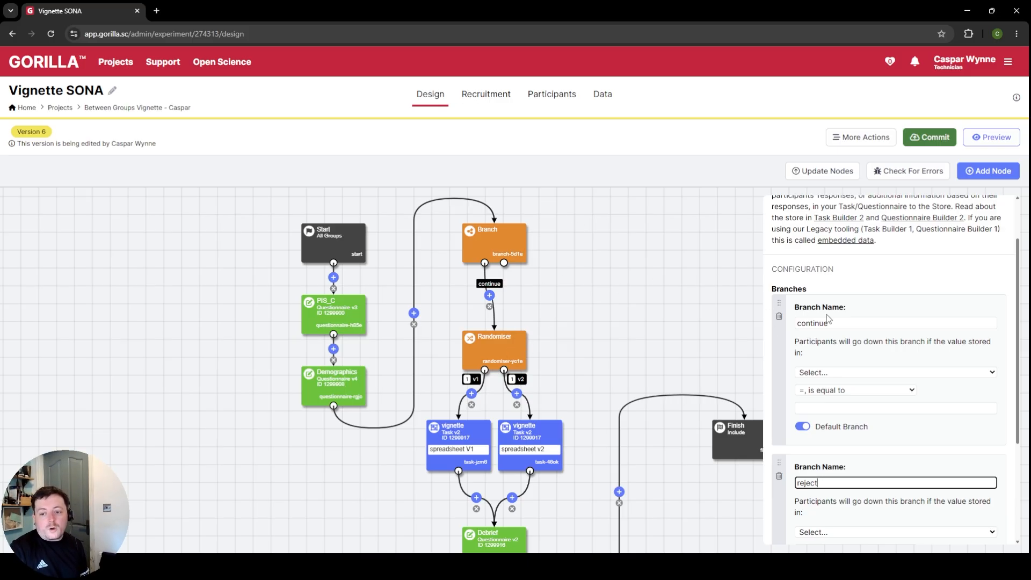
click(827, 372)
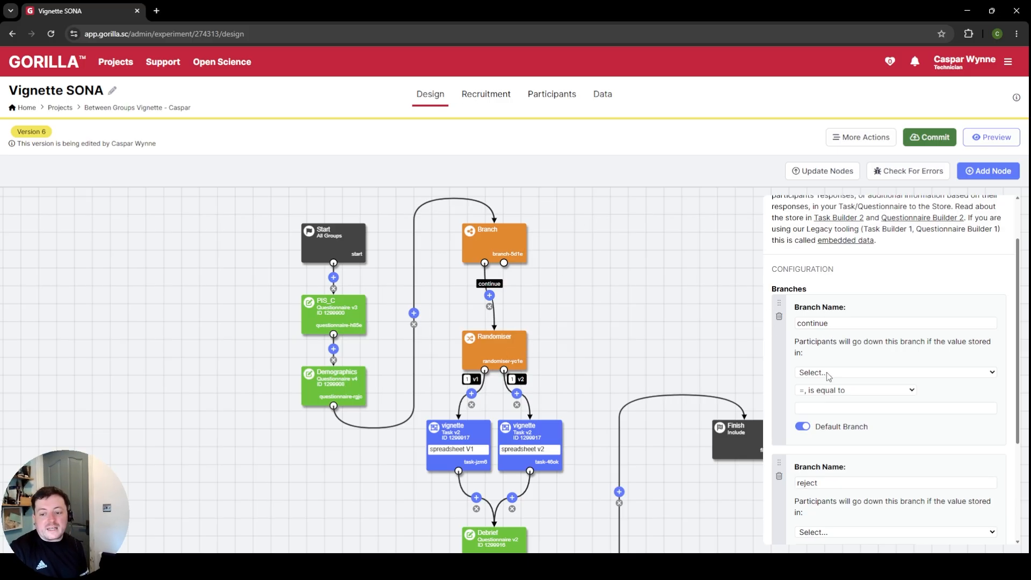
click(827, 411)
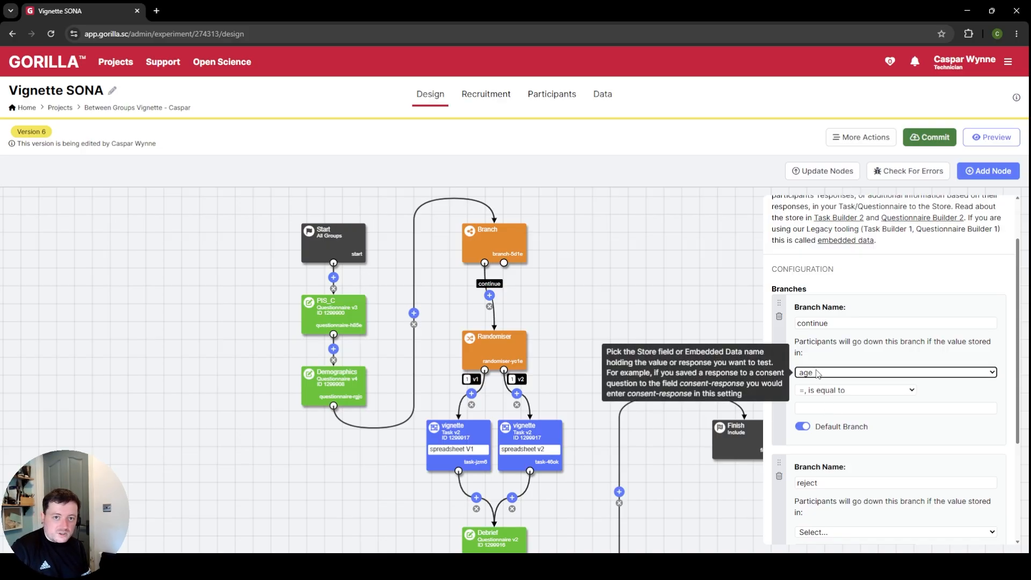
click(827, 392)
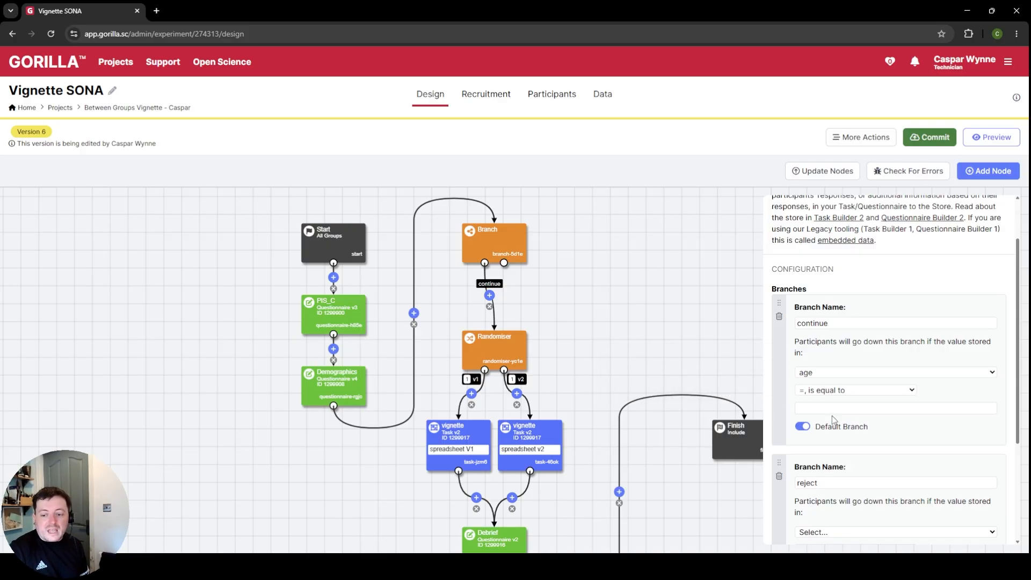
click(831, 456)
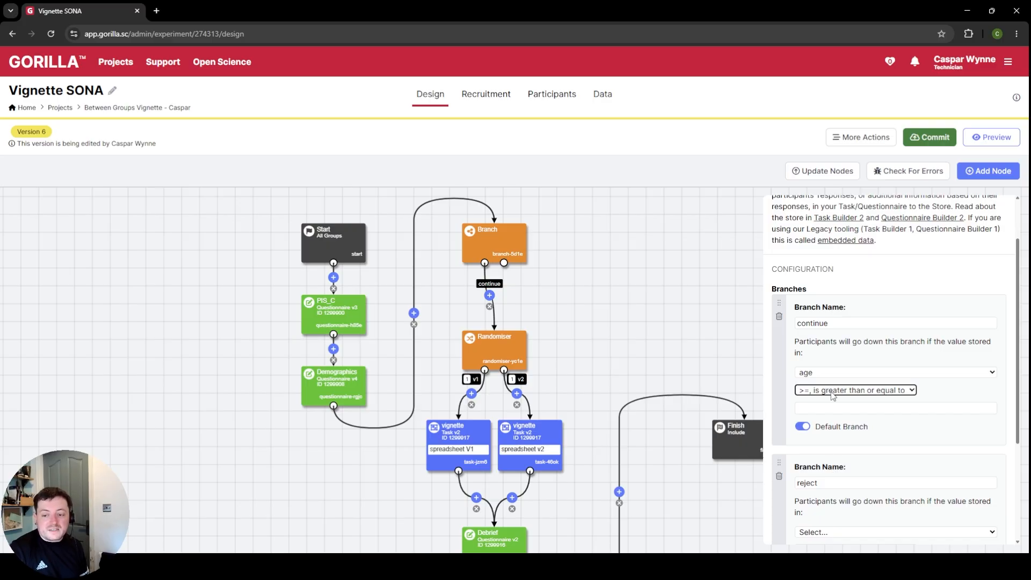
click(830, 409)
text(18)
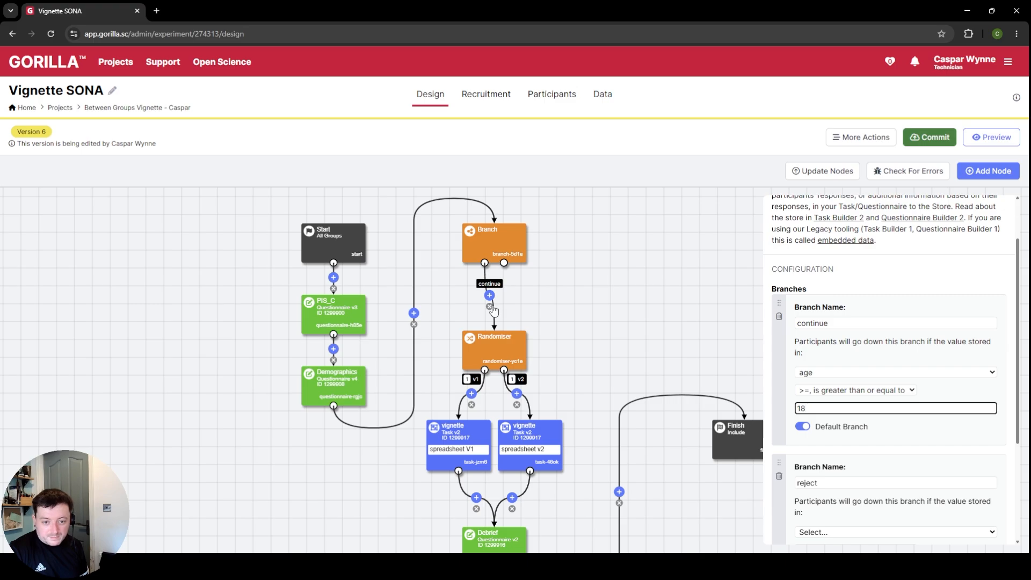
Step: Set the reject branch's condition to age is less than 18 and make it the default branch
scroll(880, 355, down, 3)
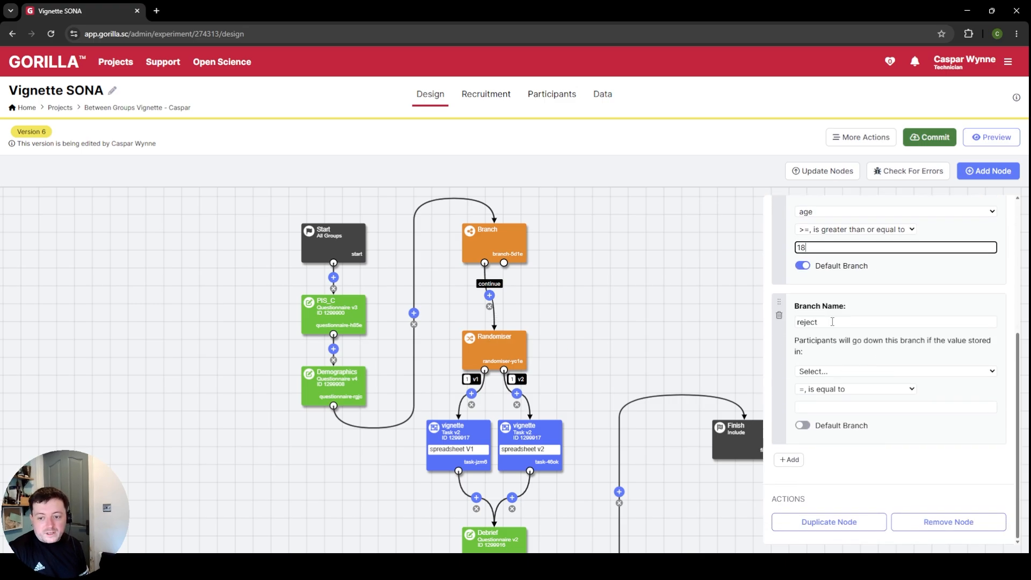
click(810, 376)
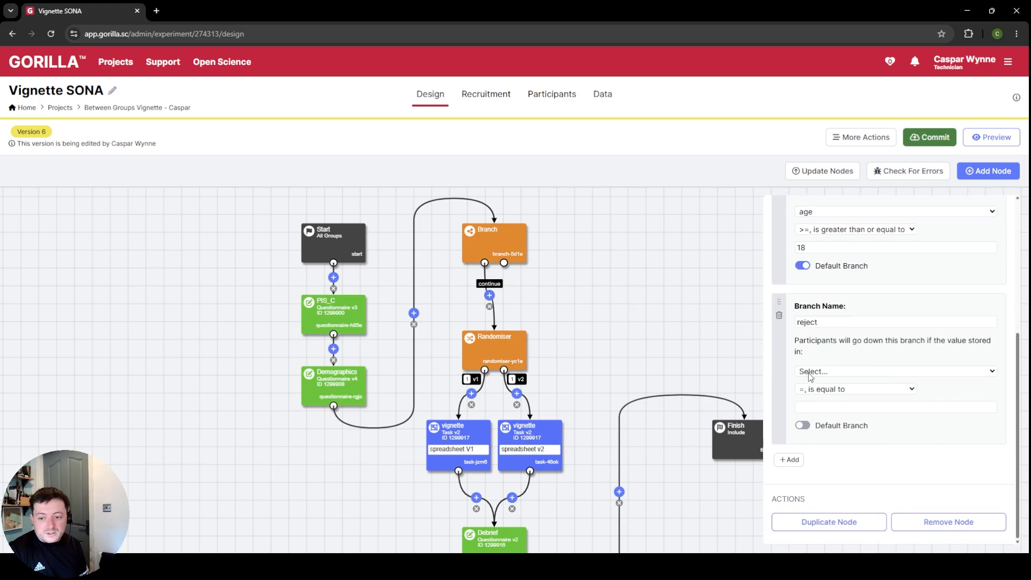
click(827, 394)
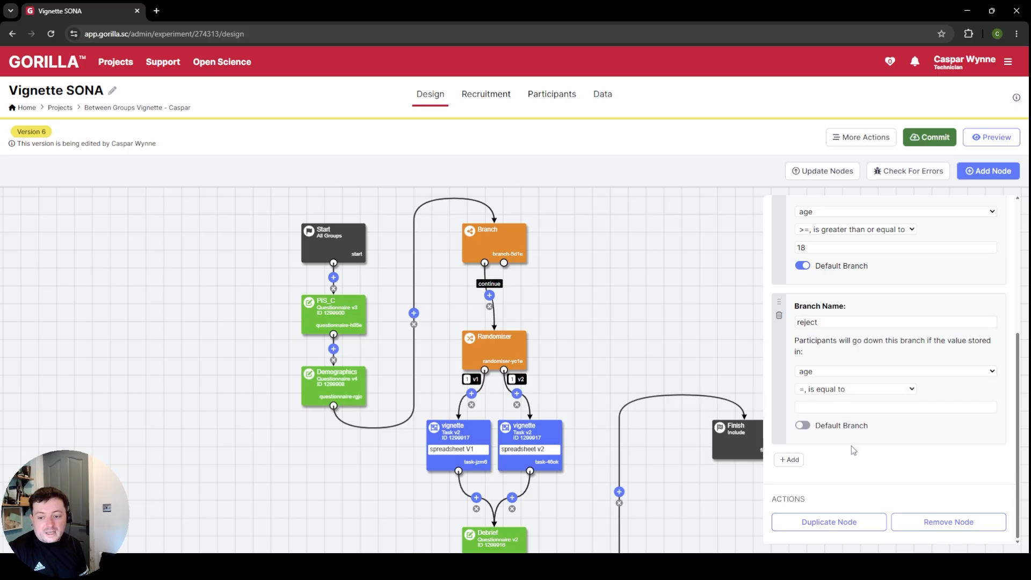
click(848, 430)
click(846, 407)
text(18)
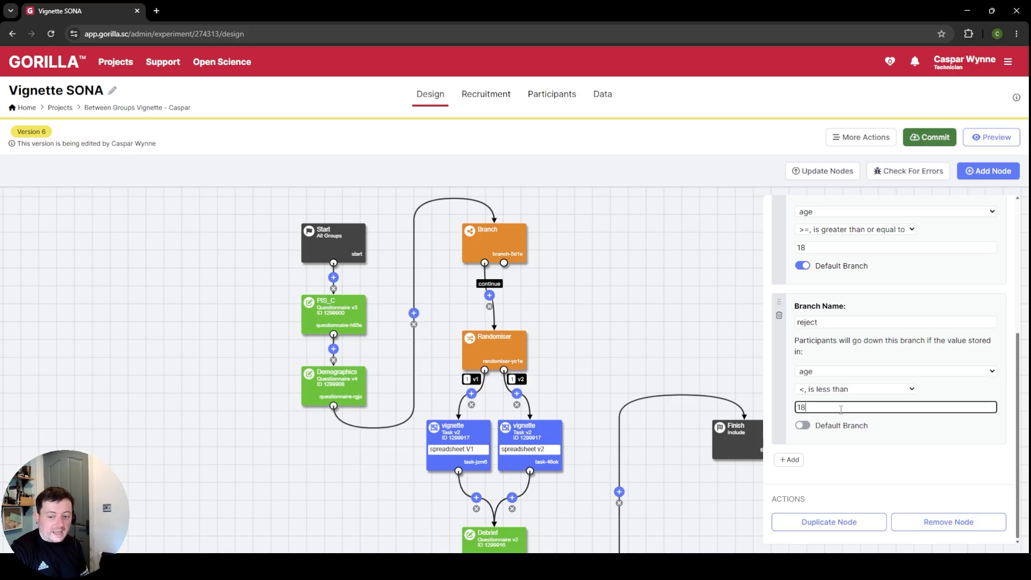
click(803, 426)
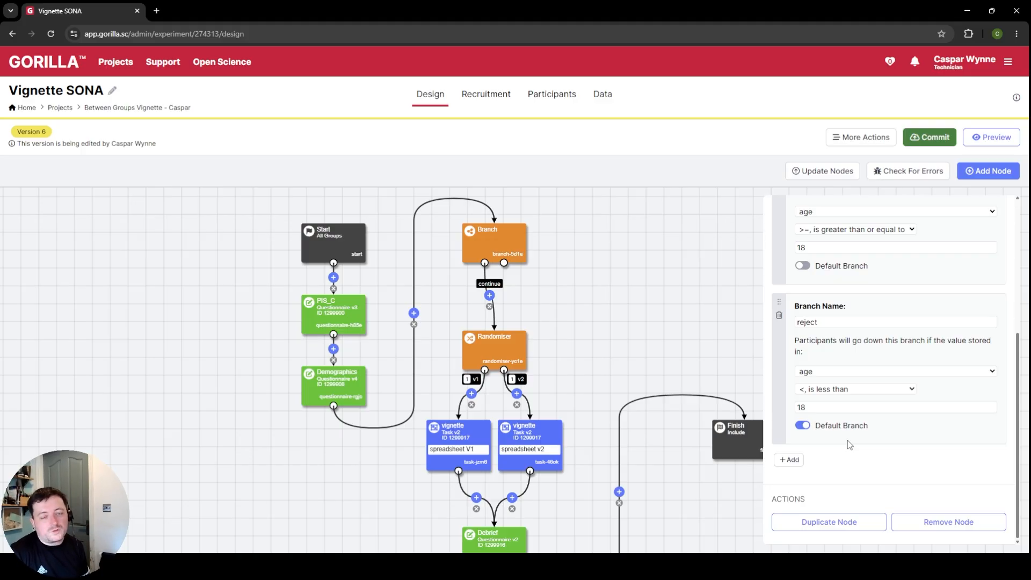
Step: Add a Reject node in line above the Finish node and connect the Branch node's reject output to it
click(990, 171)
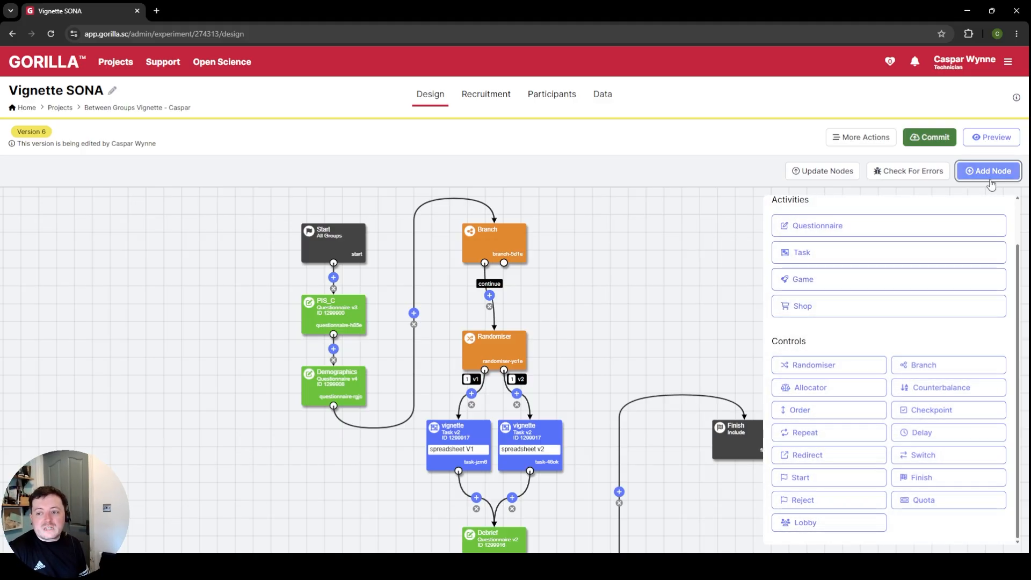
click(820, 507)
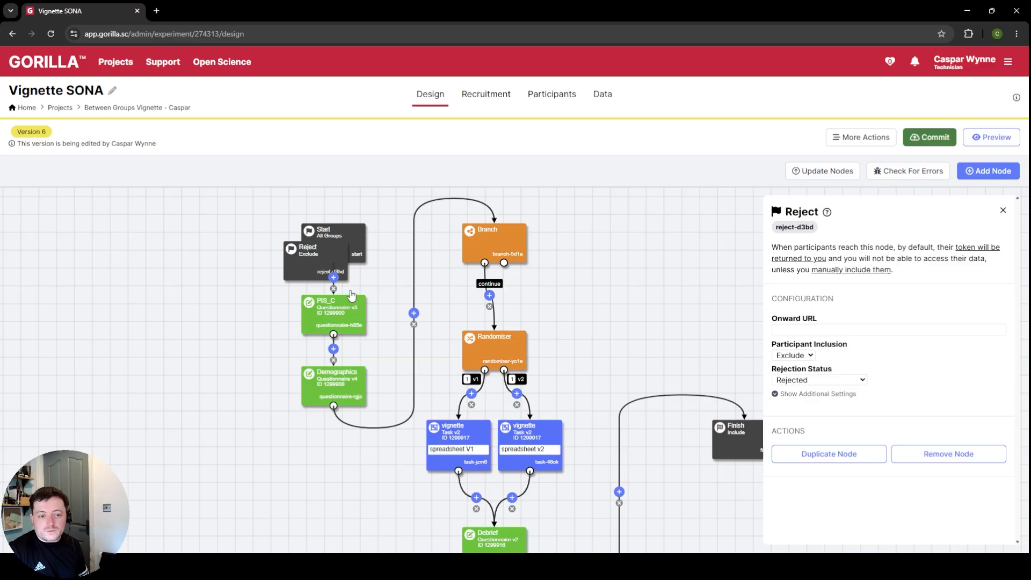
drag(301, 261, 737, 253)
drag(734, 446, 699, 442)
drag(731, 251, 712, 251)
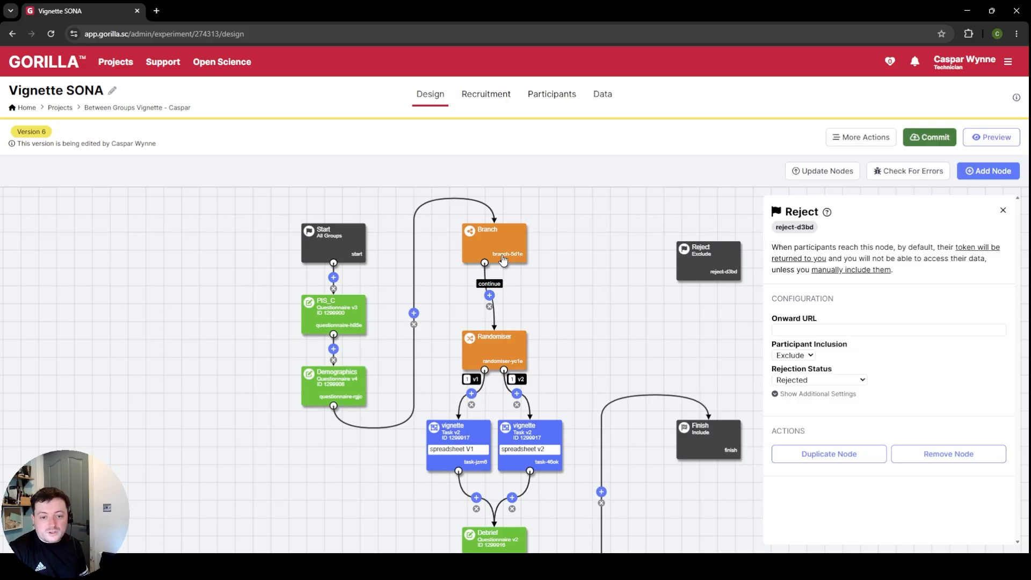
drag(504, 263, 710, 247)
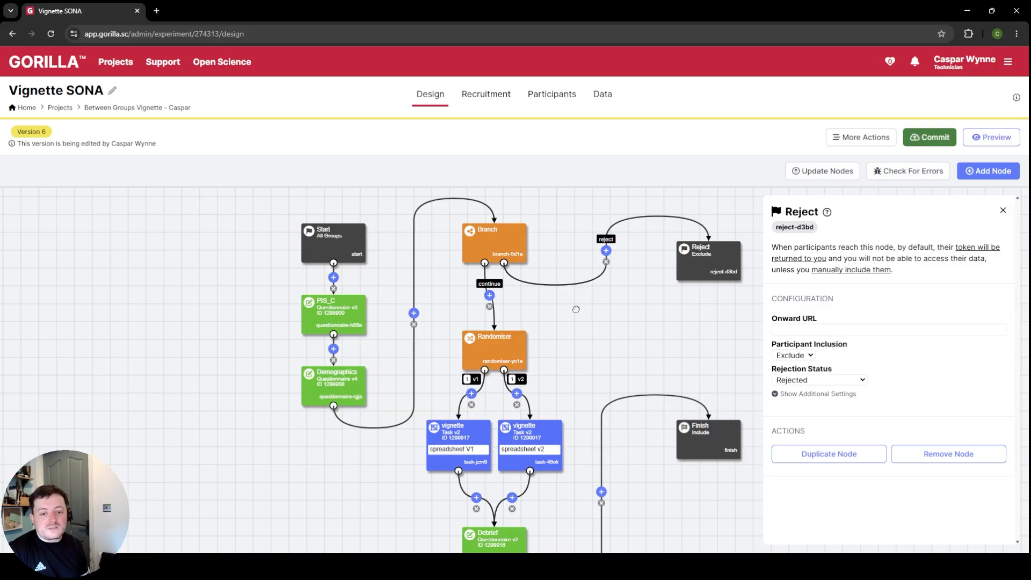
Step: Insert a second Branch node on the continue path before the Randomiser and stack both Branch nodes above the Randomiser
click(489, 295)
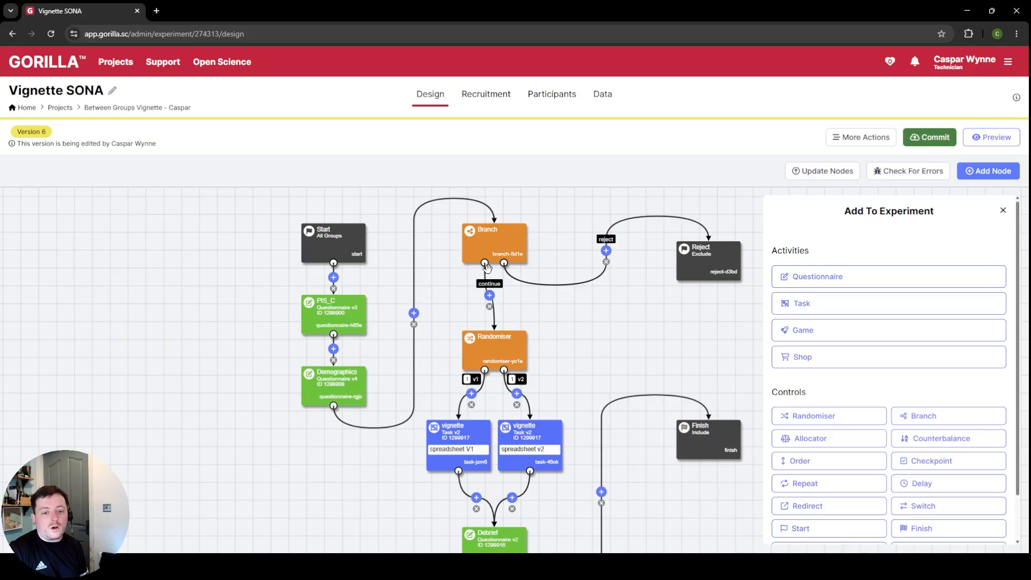
click(994, 416)
drag(506, 238, 506, 202)
drag(509, 309, 505, 276)
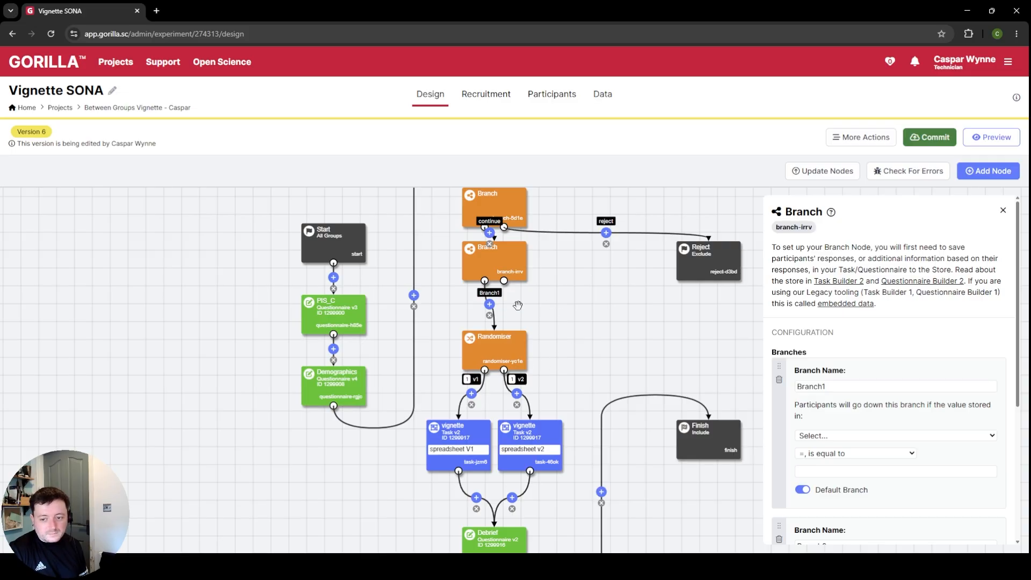
Step: Name the second Branch node's branches "continue" and "reject"
scroll(843, 376, down, 3)
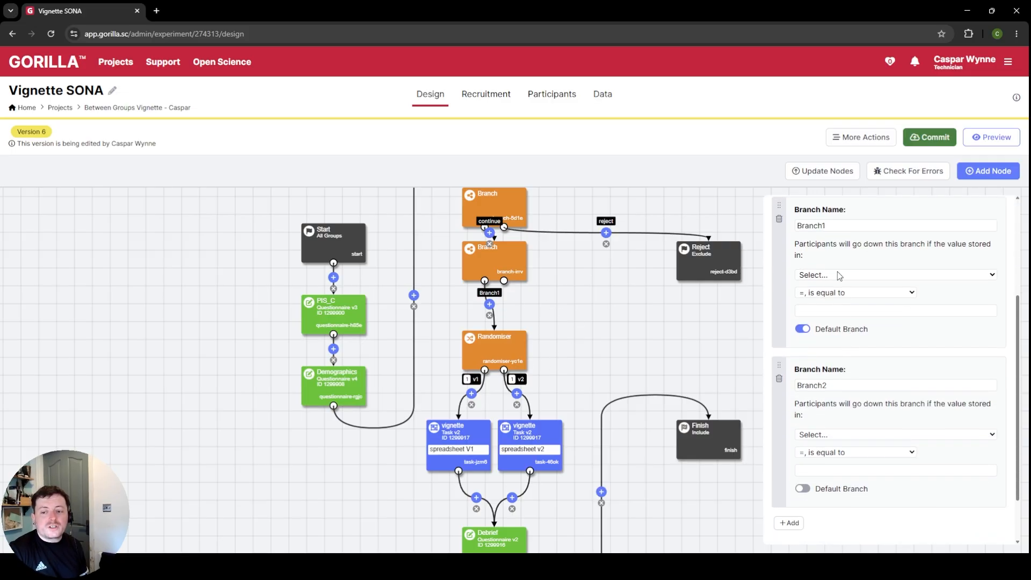
double_click(822, 224)
text(continue)
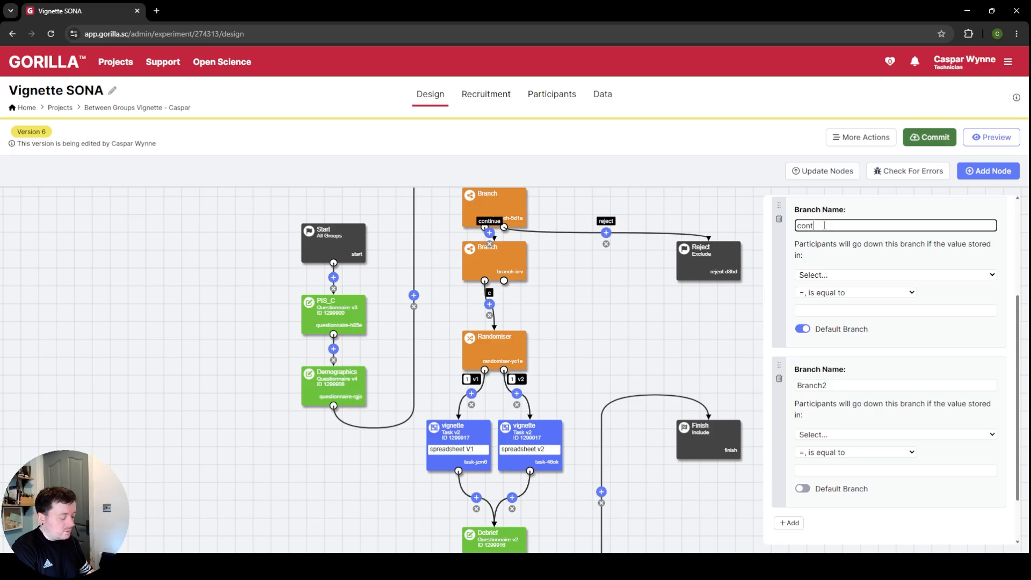
double_click(830, 386)
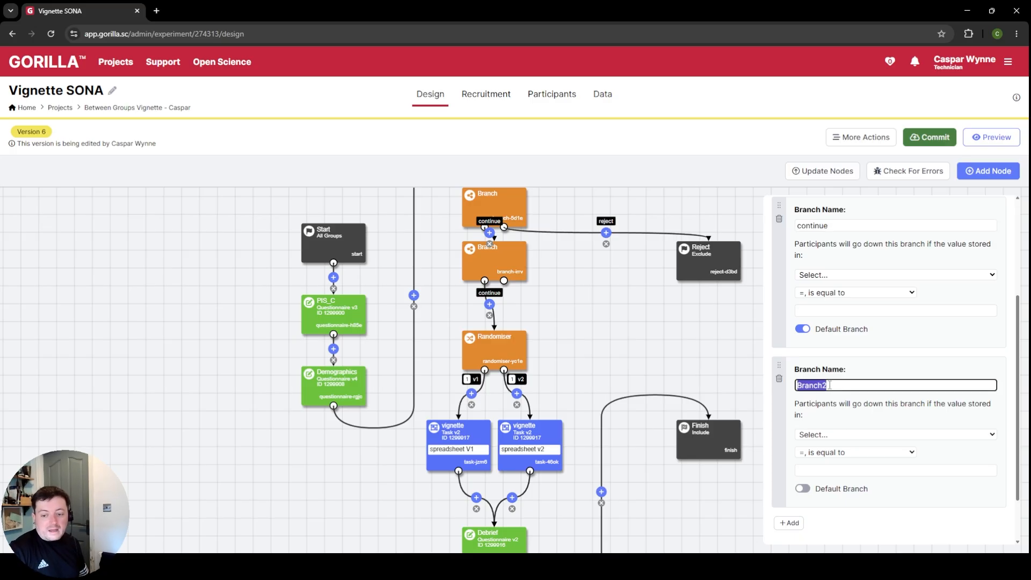
text(reject)
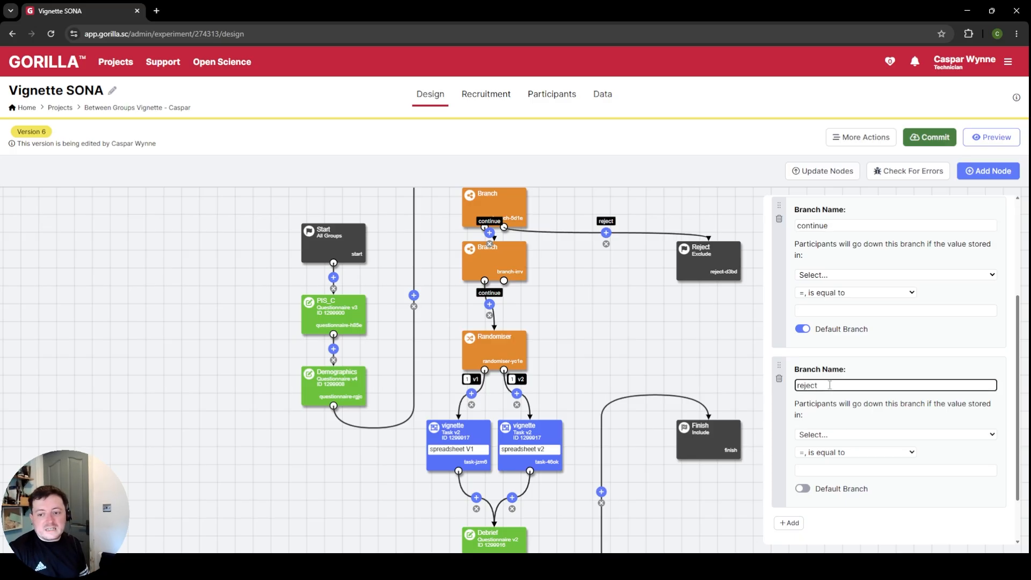
Step: Set the second Branch node's continue condition to the sex field being equal to "Female"
click(821, 278)
click(826, 305)
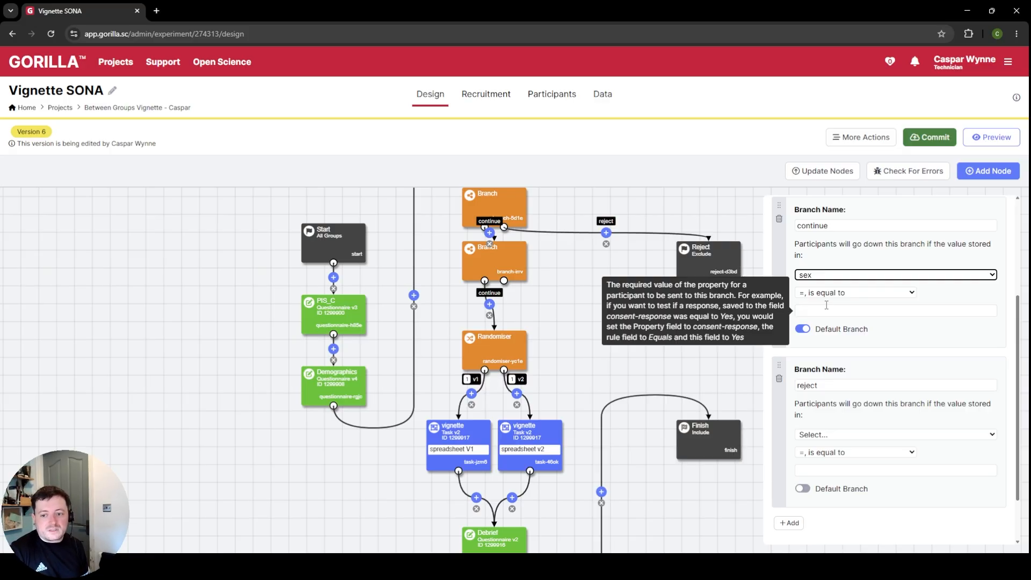
click(821, 293)
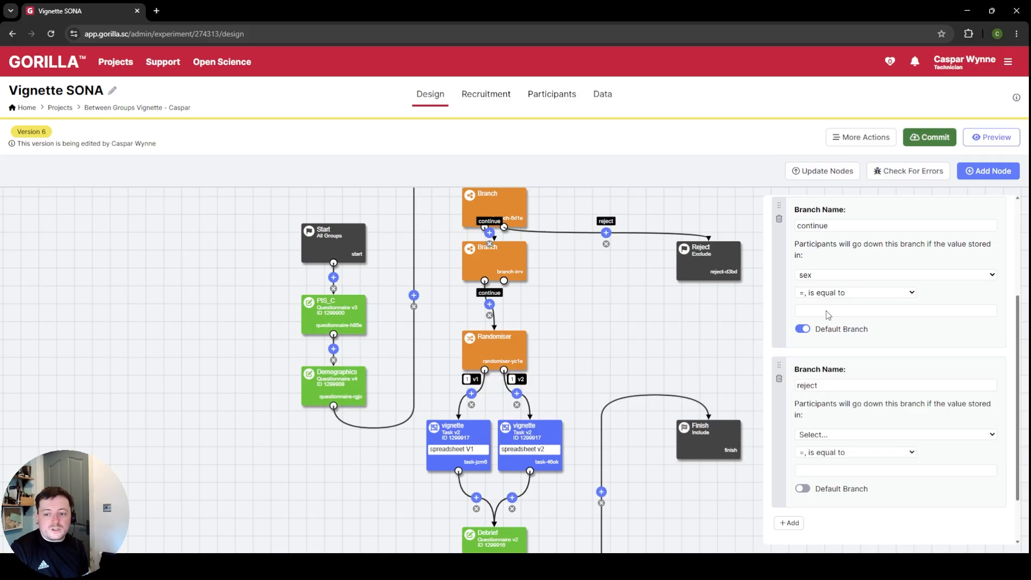
click(826, 309)
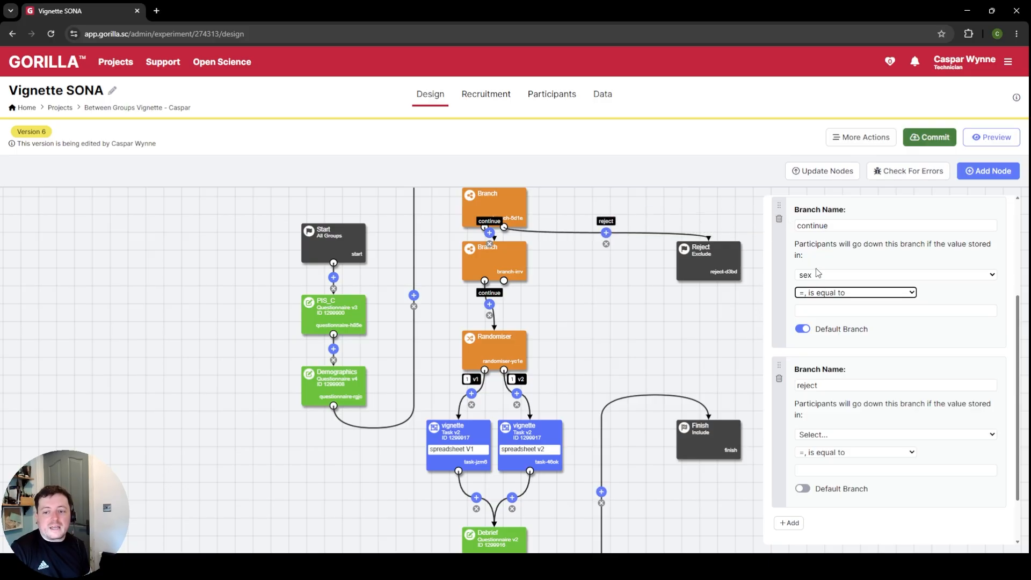
click(806, 309)
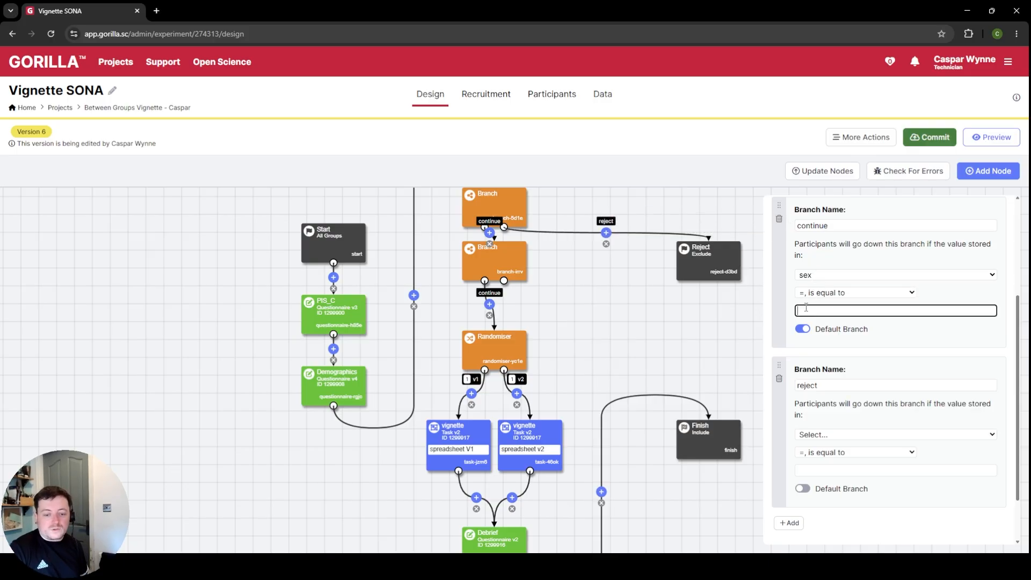
text(Female)
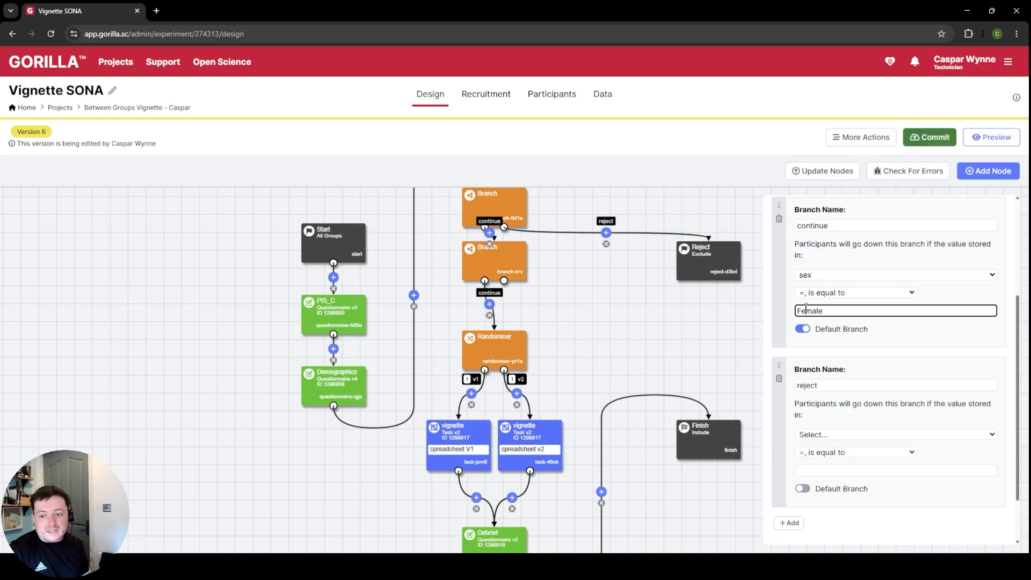
Step: Set the second Branch node's reject condition to the sex field being not equal to "Female"
double_click(806, 309)
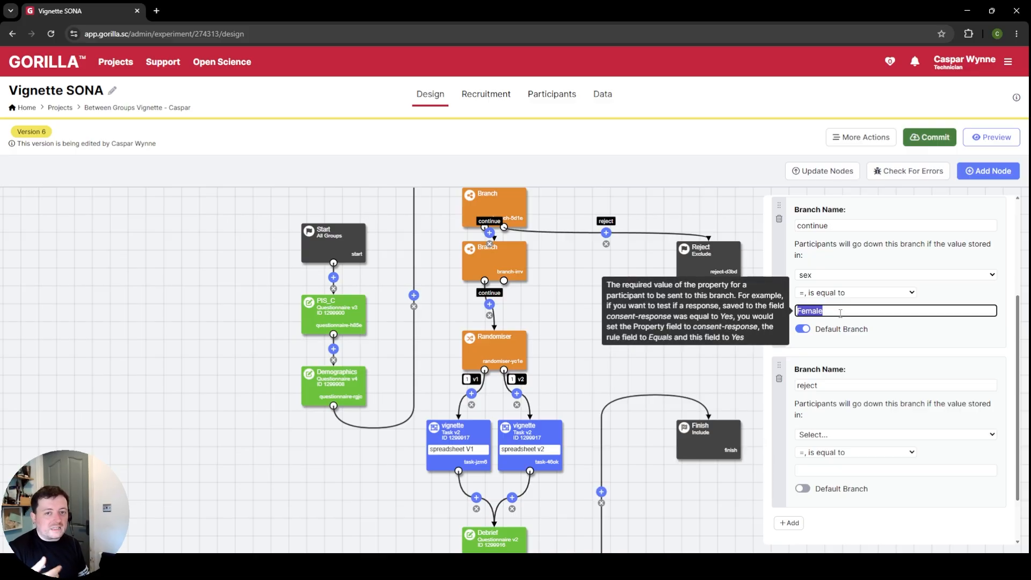
click(879, 346)
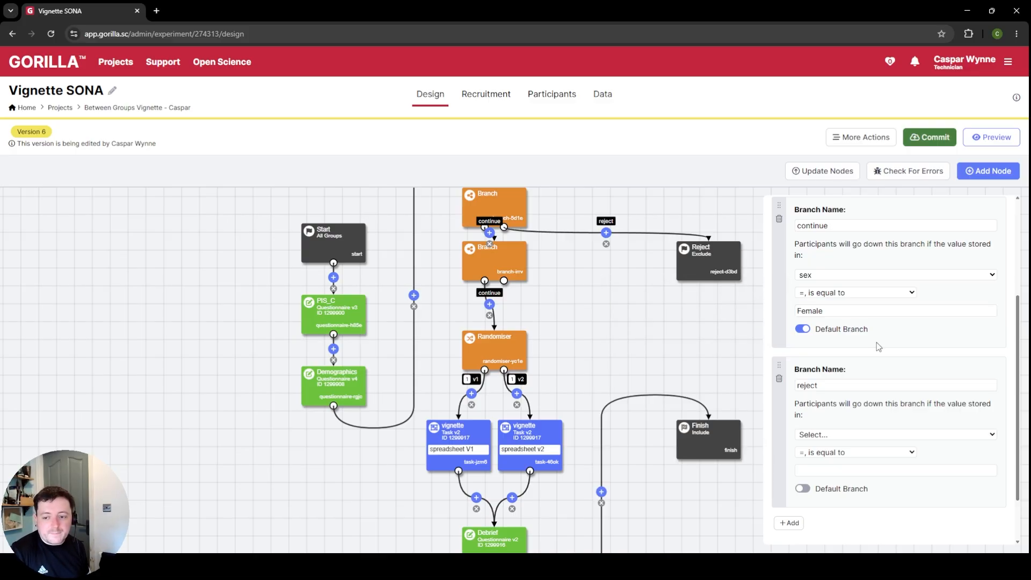
click(820, 435)
click(822, 456)
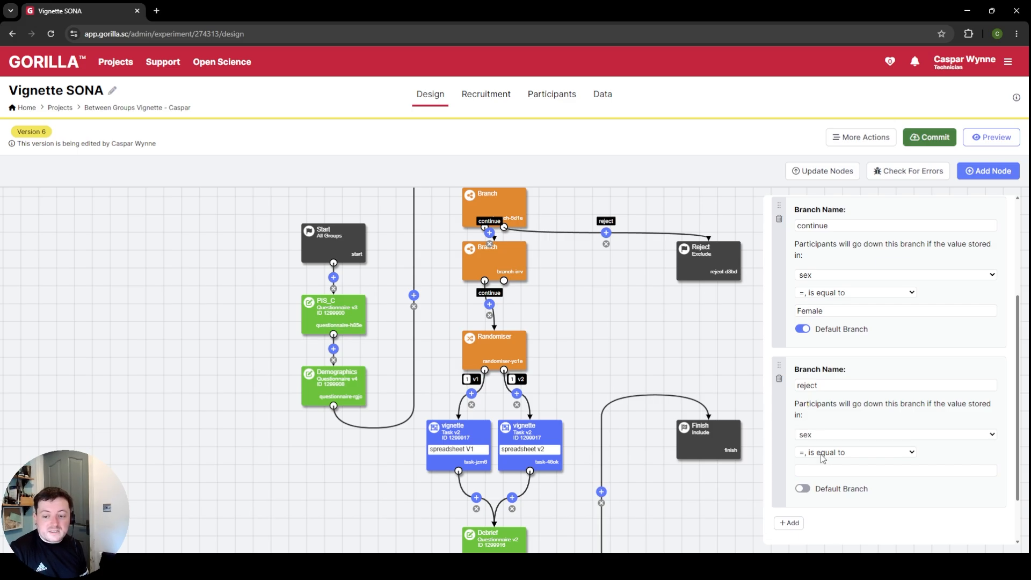
click(823, 456)
click(823, 474)
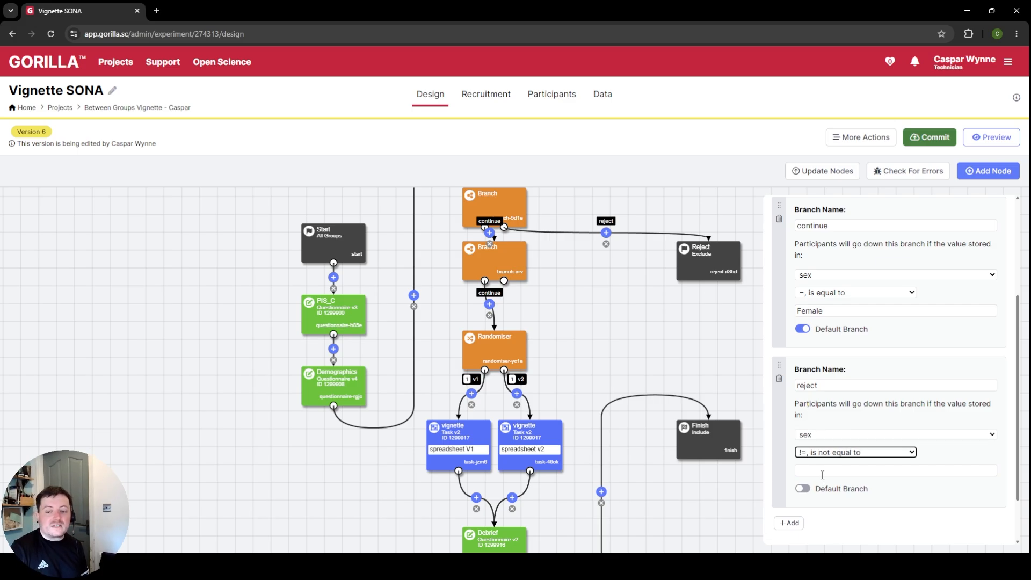
click(990, 471)
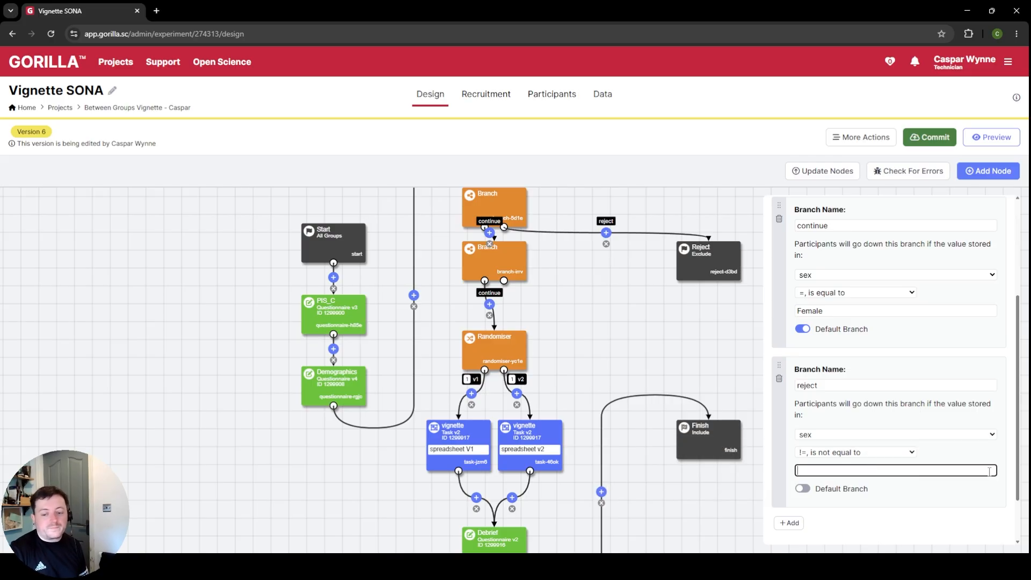
text(Female)
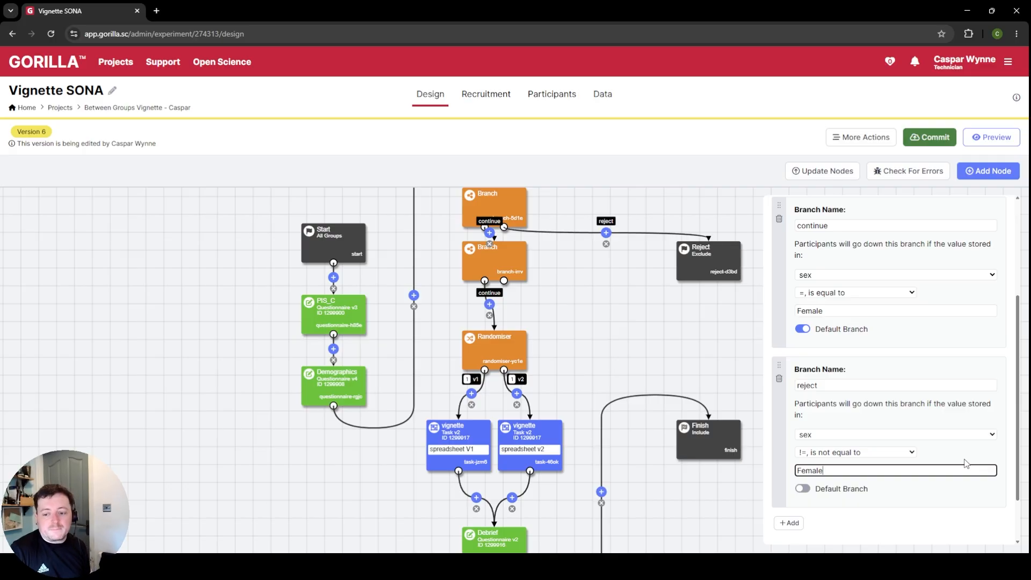
Step: Change the second Branch node's reject condition to the sex field being equal to "Male"
click(878, 455)
click(868, 471)
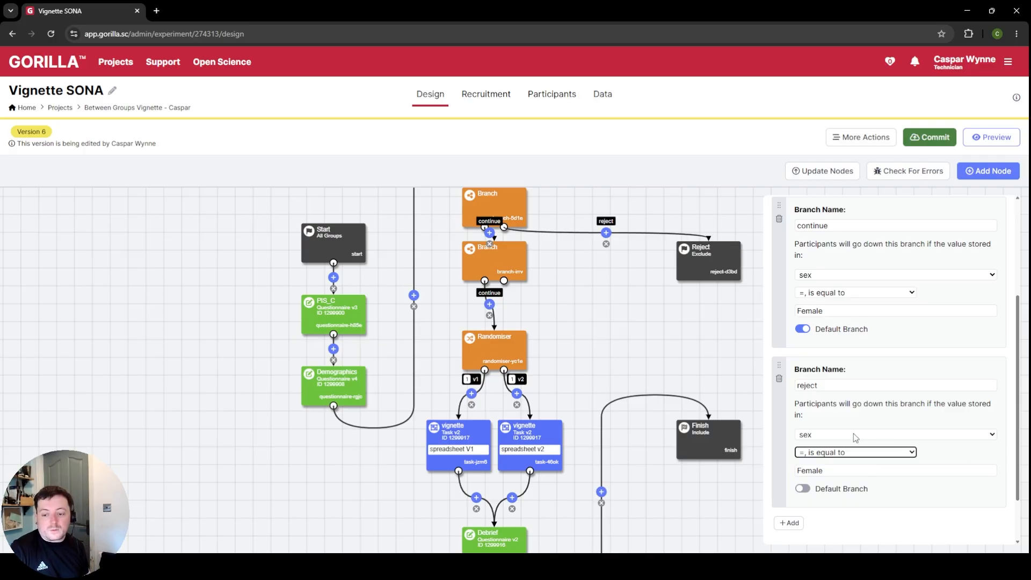
double_click(846, 475)
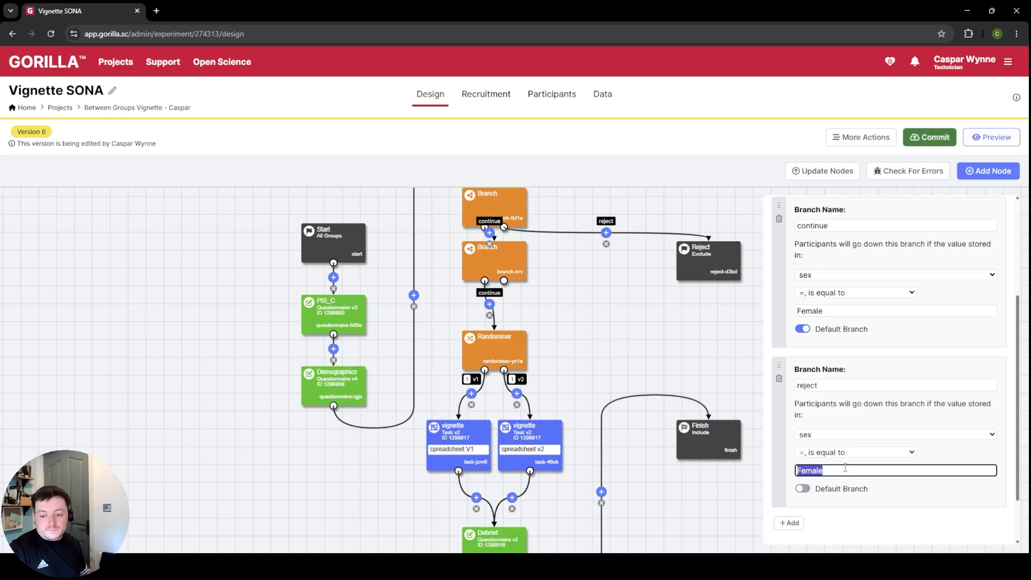
text(Male)
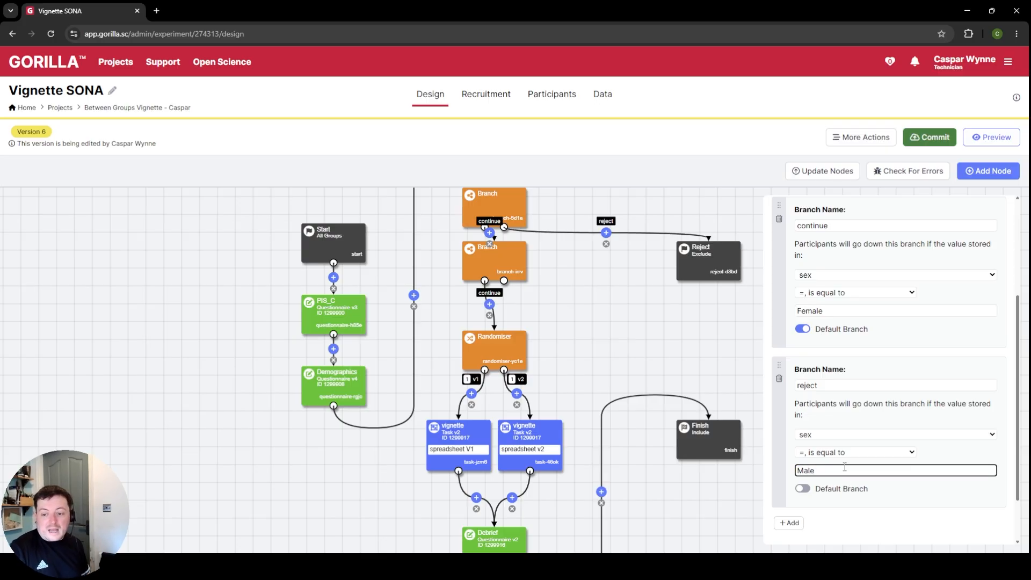
Step: Change the second Branch node's continue condition to the sex field being not equal to "Male"
click(863, 291)
click(860, 328)
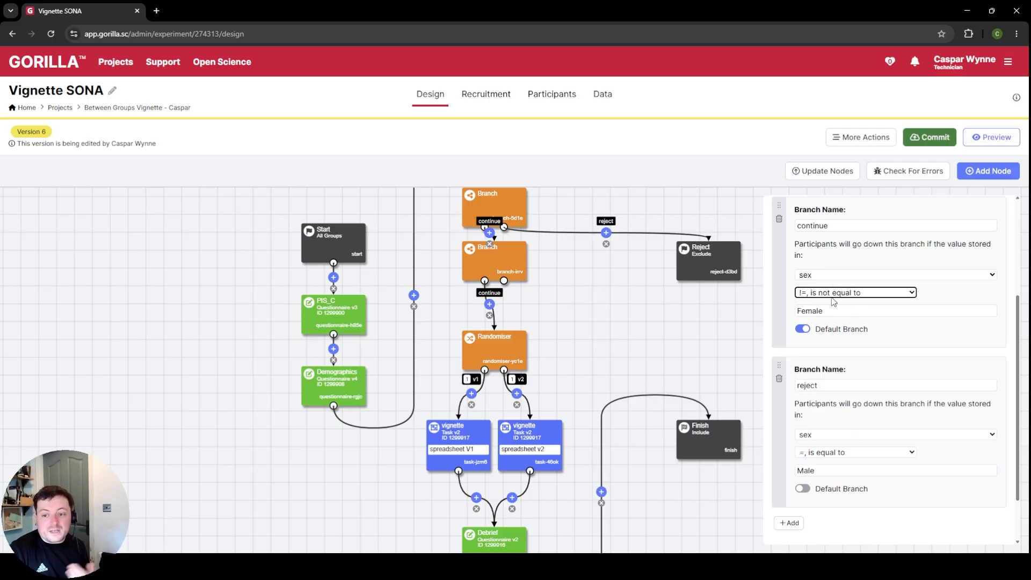
double_click(827, 310)
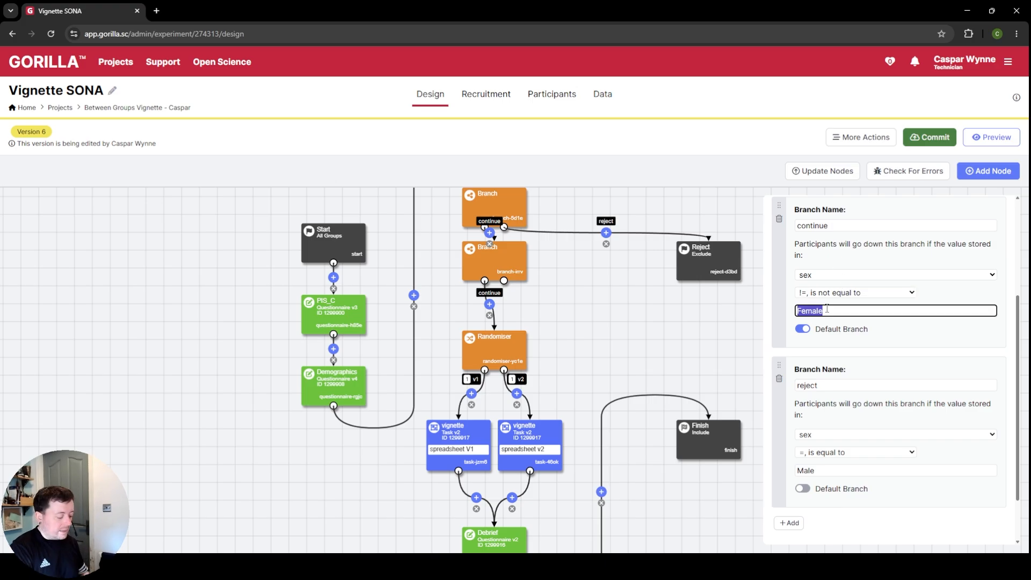
text(Mal)
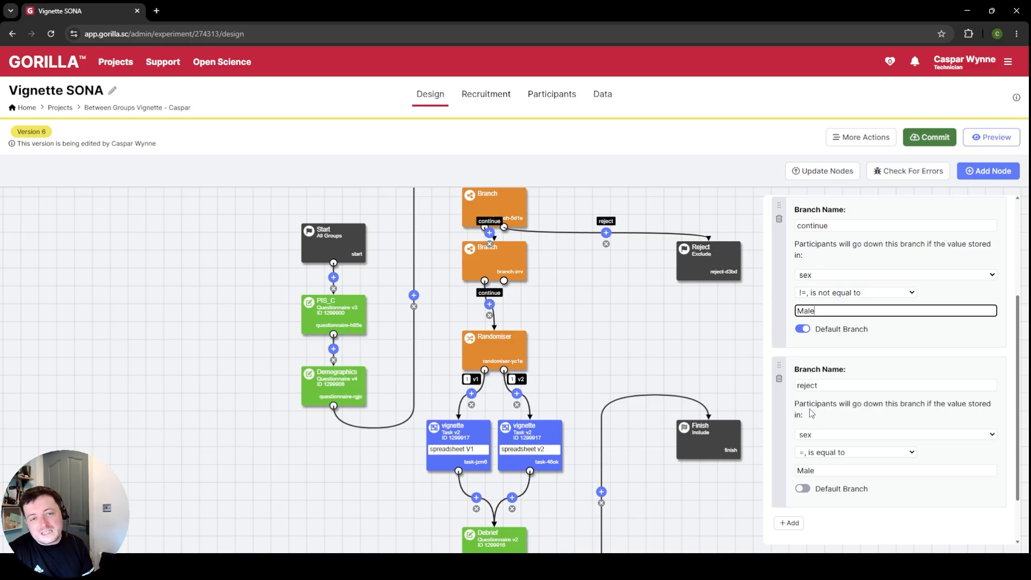
Step: Return the second Branch node's continue condition to the sex field being equal to "Female"
click(836, 291)
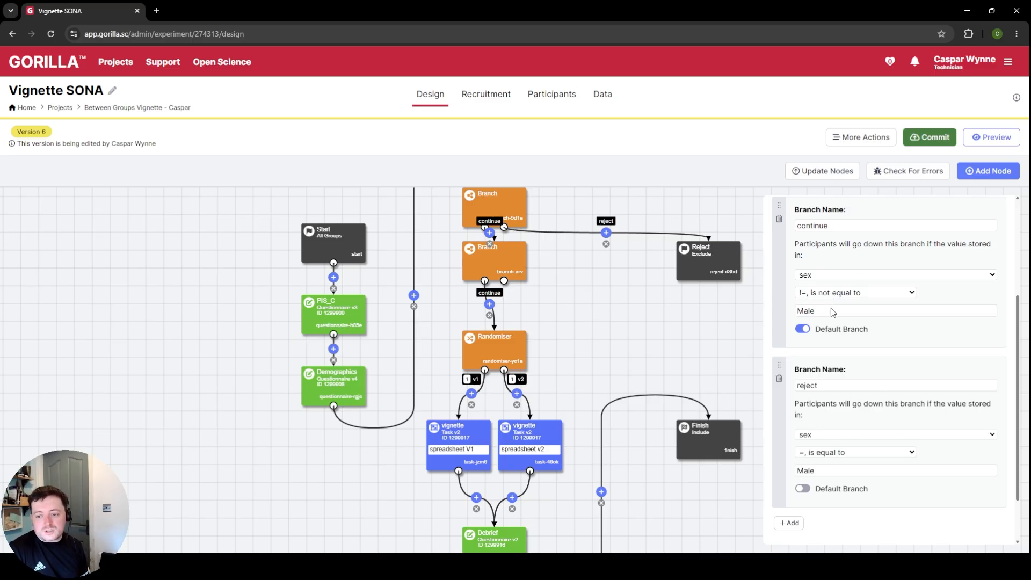
click(824, 275)
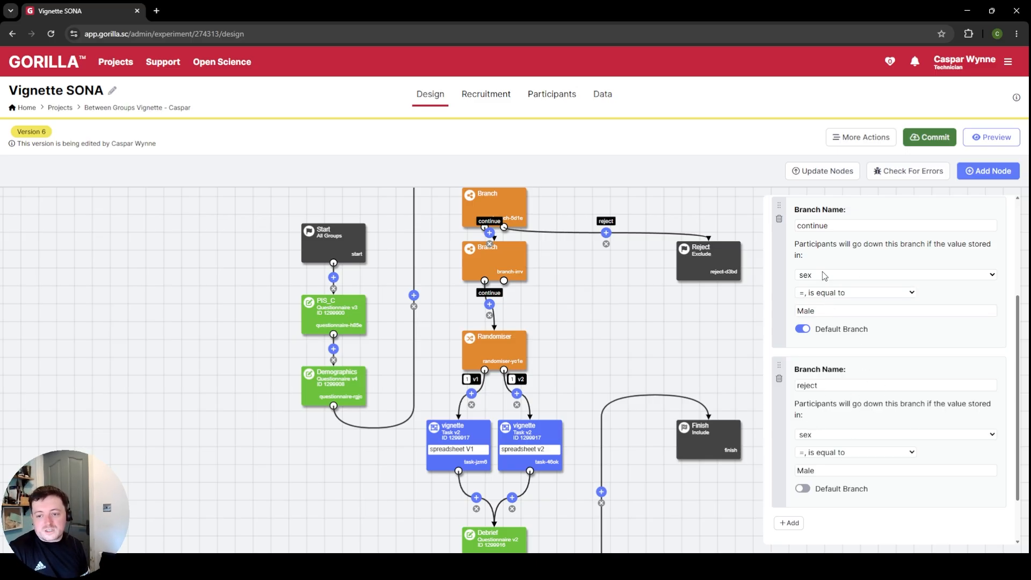
double_click(827, 311)
text(Femal)
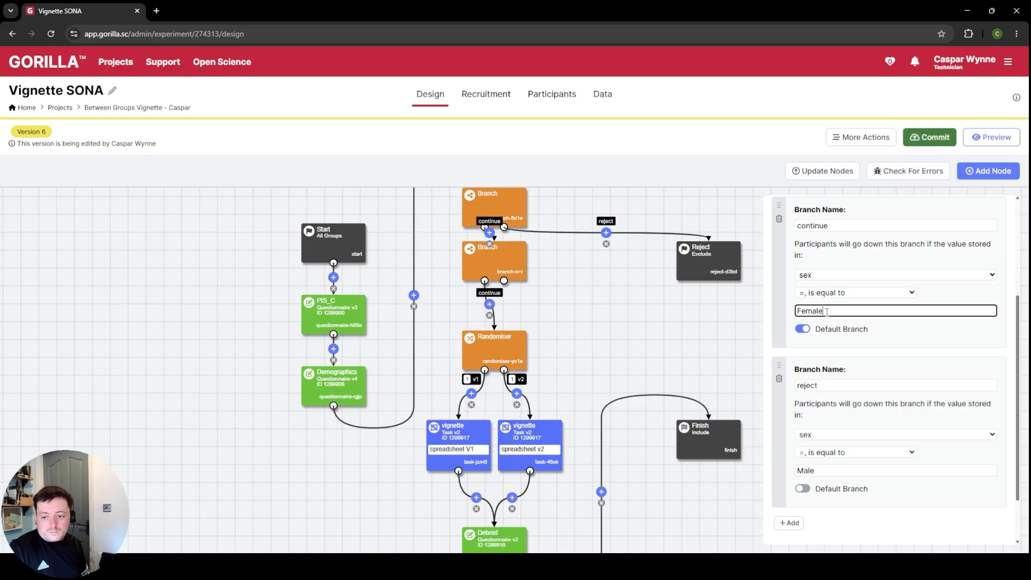
Step: Return the second Branch node's reject condition to the sex field being not equal to "Female"
click(832, 452)
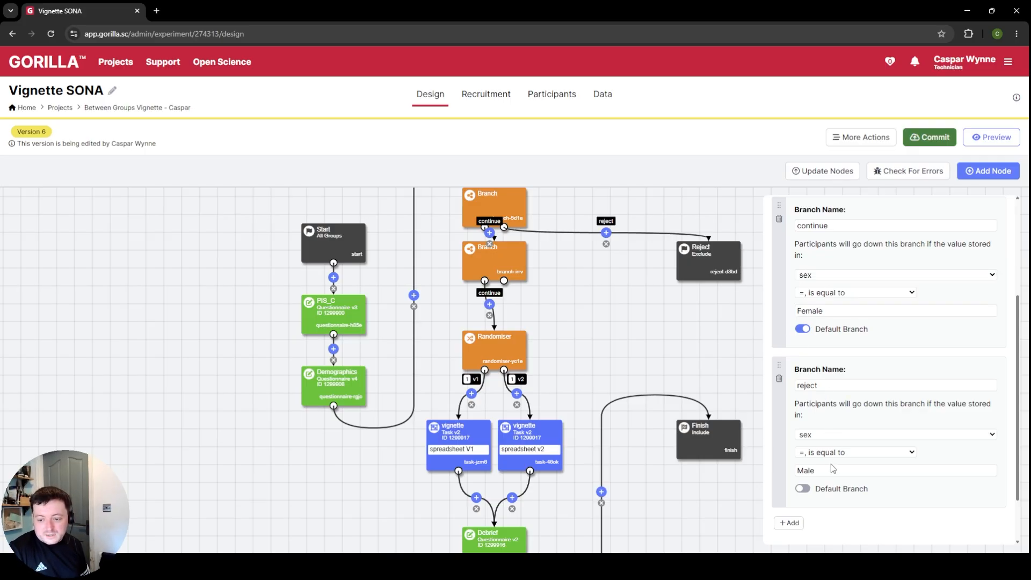
click(831, 471)
double_click(831, 469)
text(Female)
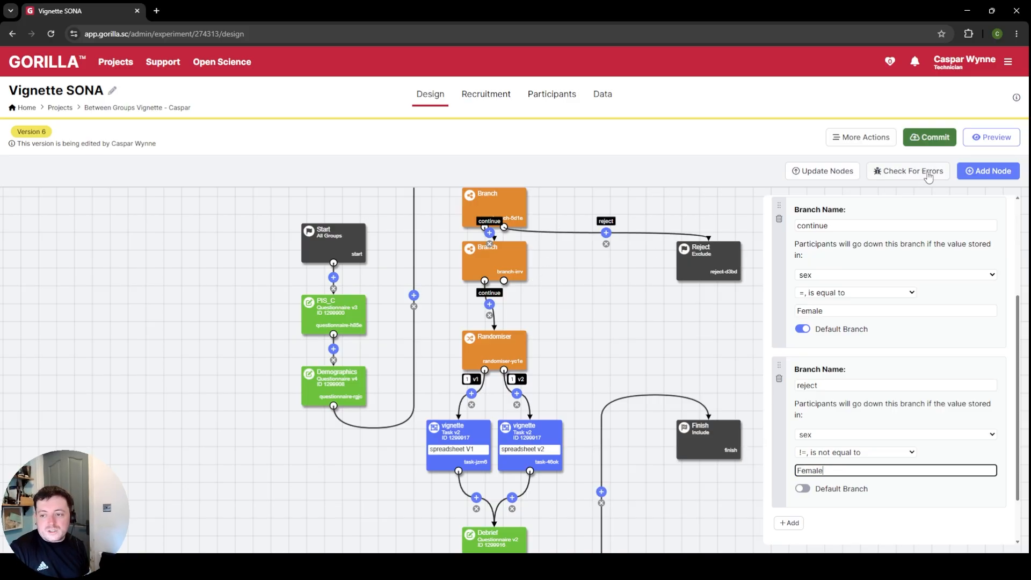
Step: Add a second Reject node above Finish, fed by the second Branch node's reject output, and shift both Branch nodes slightly down towards the Randomiser
click(1008, 183)
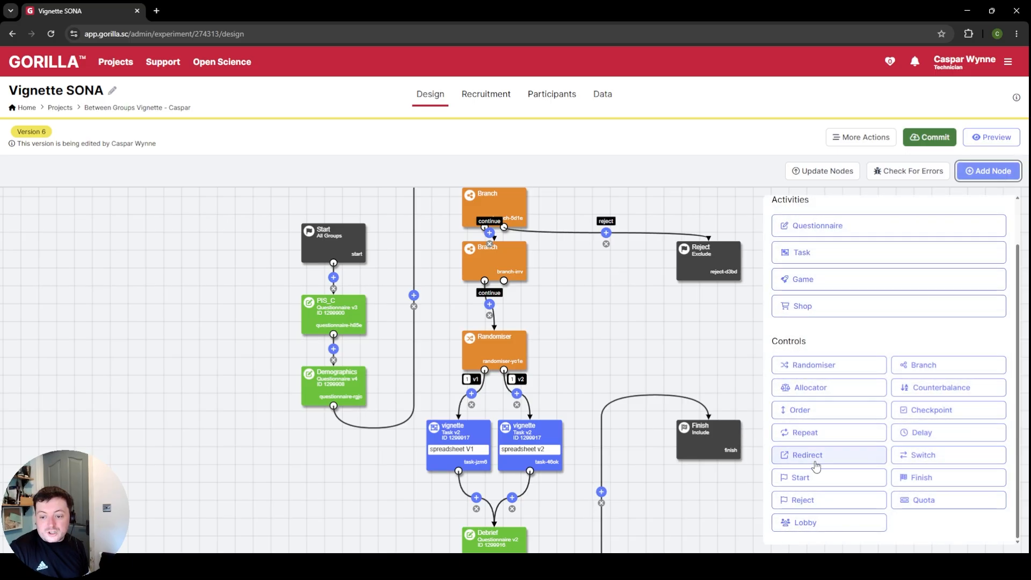
click(800, 500)
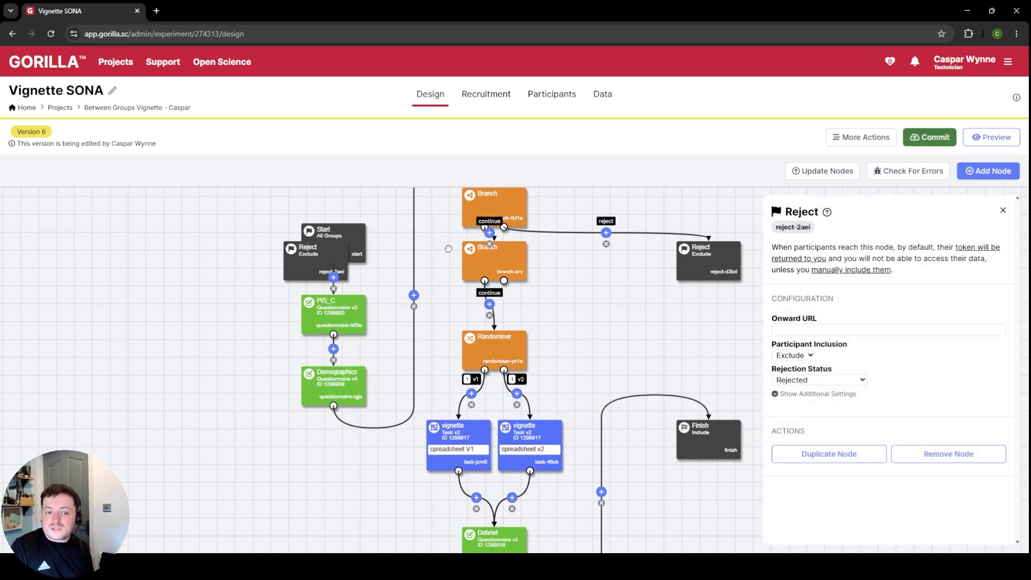
drag(321, 267, 714, 339)
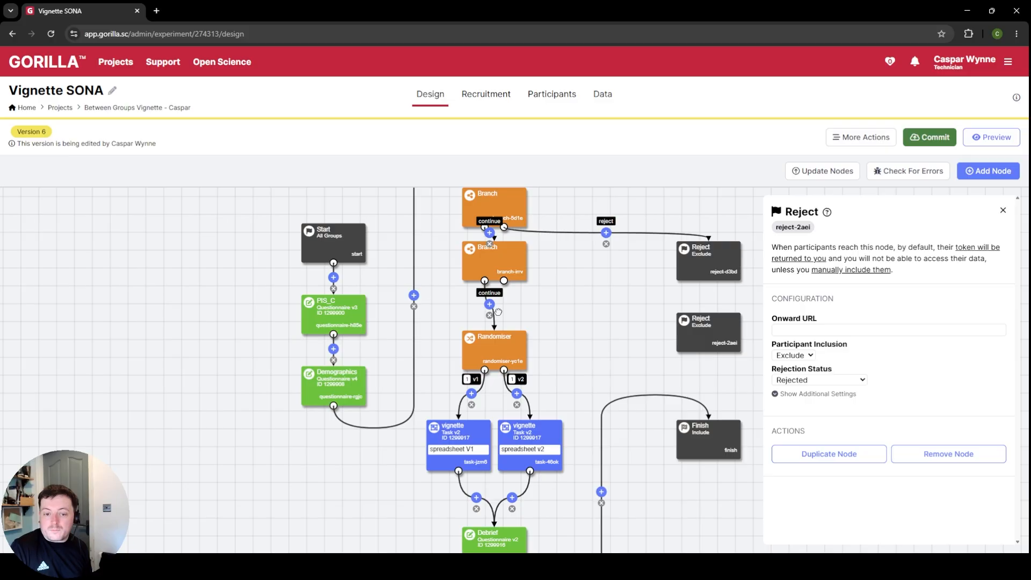
drag(506, 285, 709, 323)
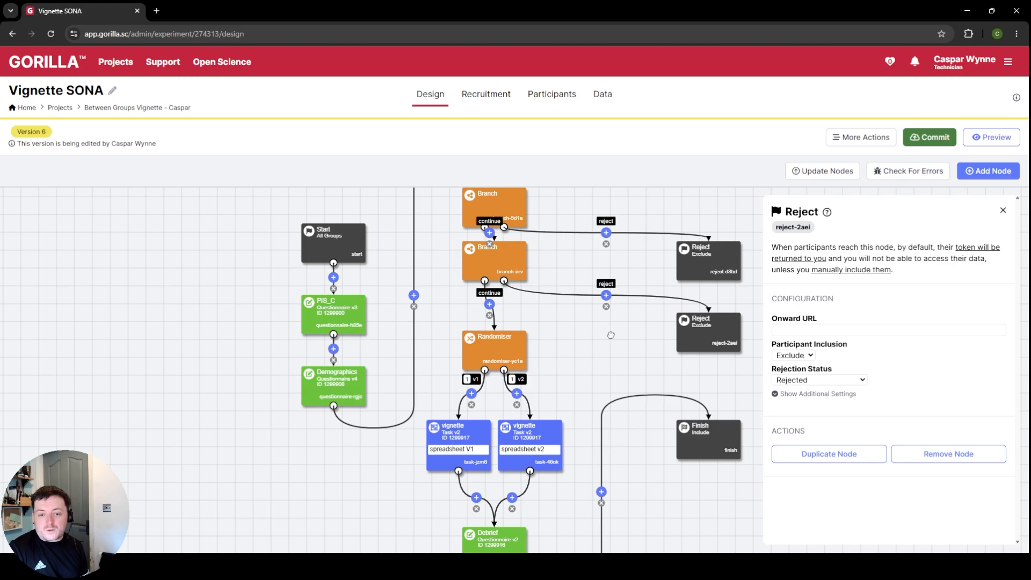
drag(504, 261, 505, 280)
drag(501, 205, 503, 221)
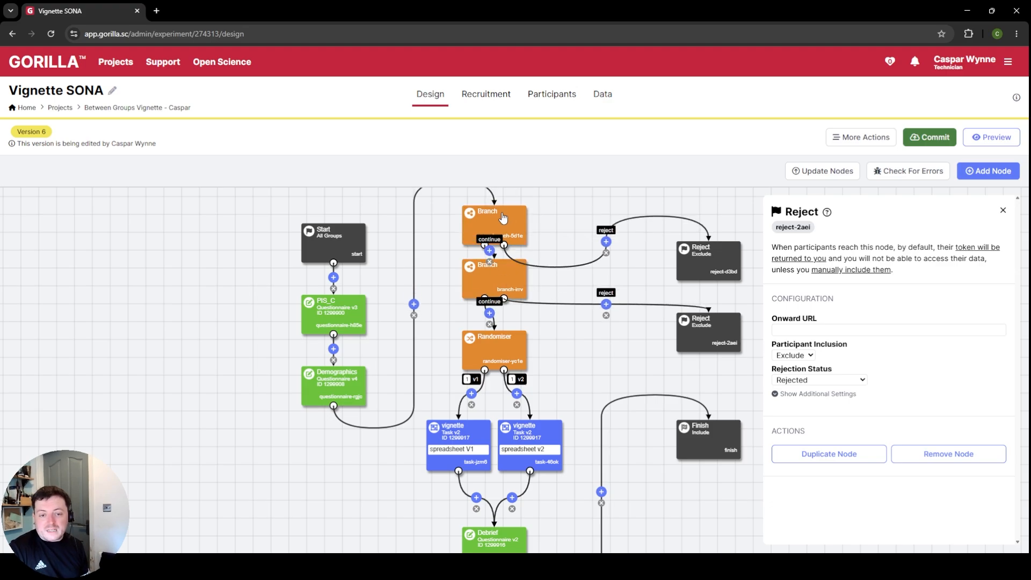
Step: Examine the first Reject node's onward URL, participant inclusion, rejection status and additional settings
click(722, 259)
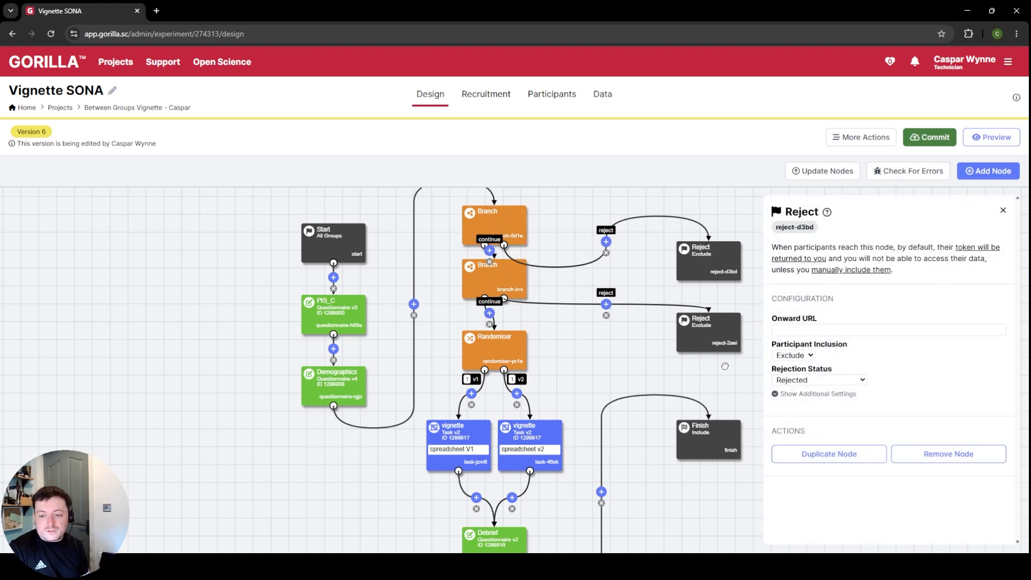
click(825, 330)
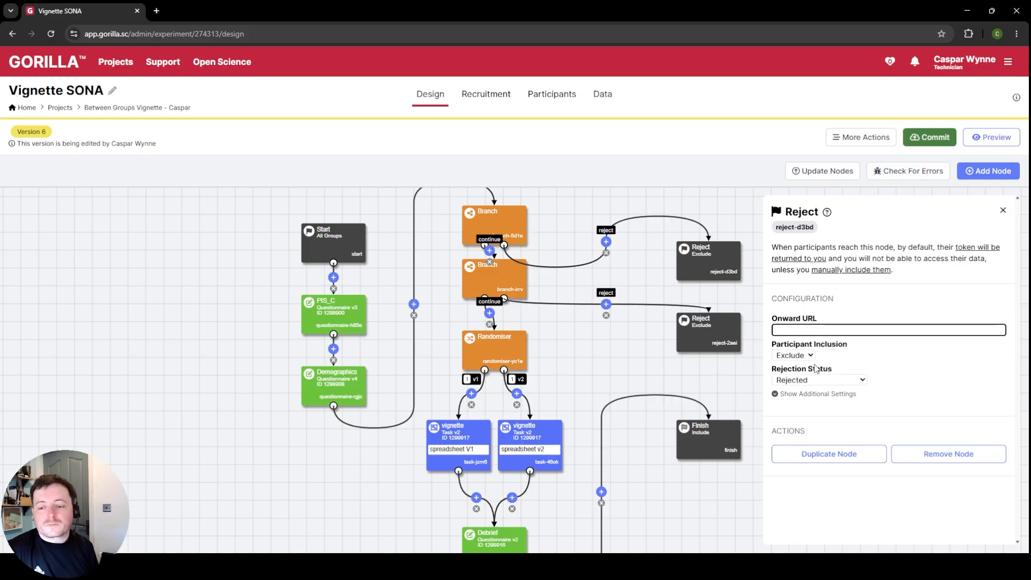
click(789, 359)
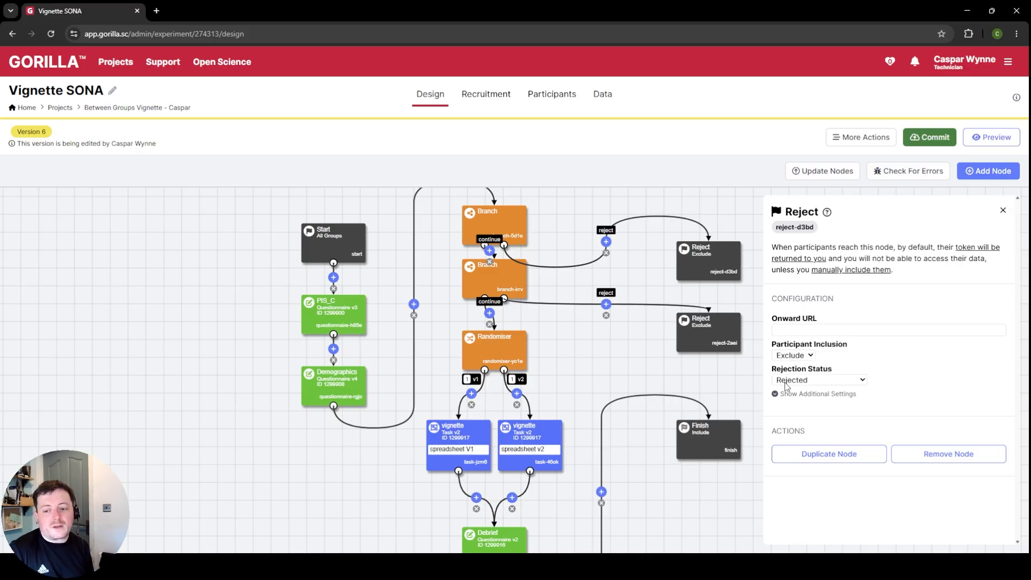
click(793, 356)
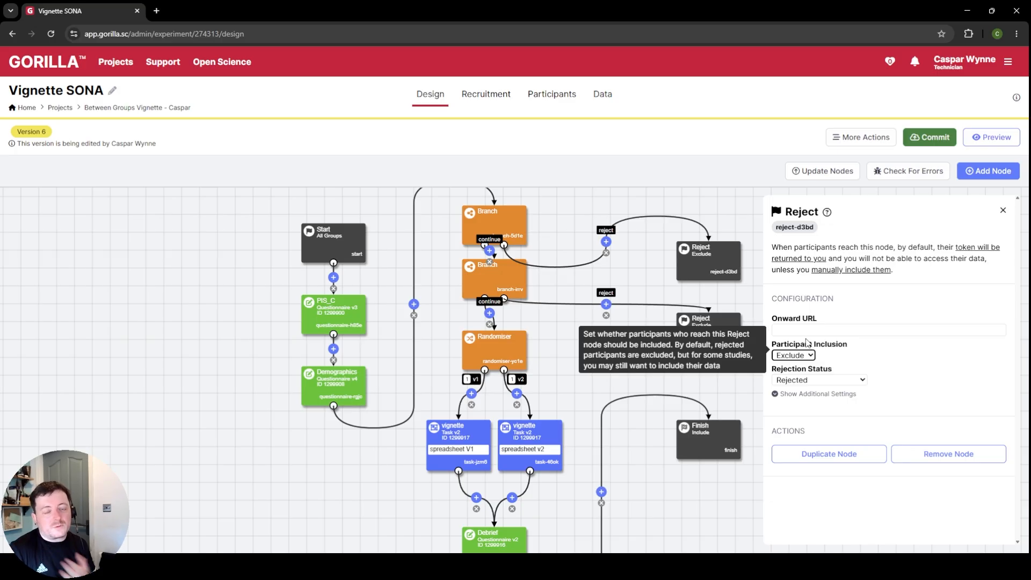
click(804, 386)
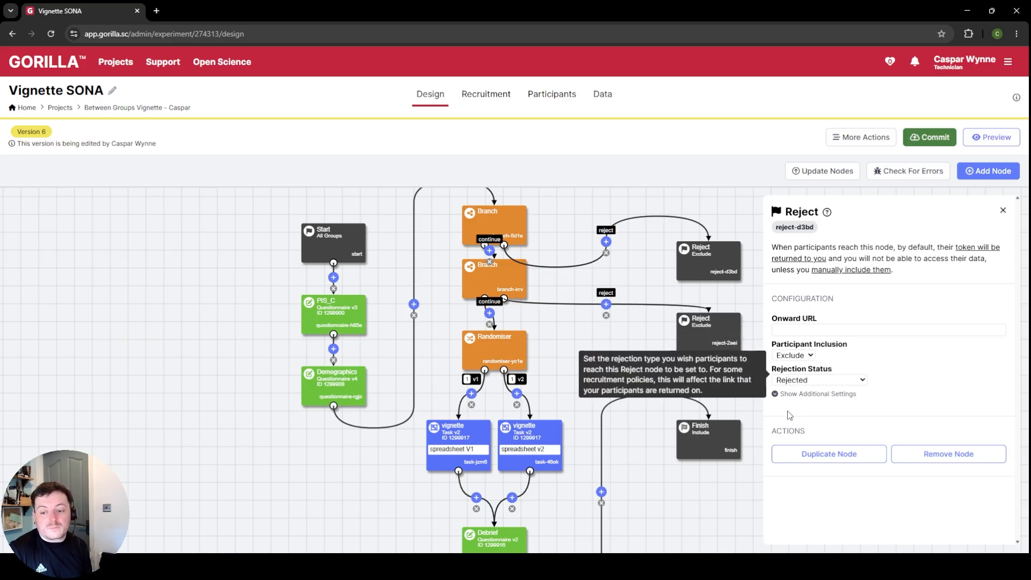
click(800, 386)
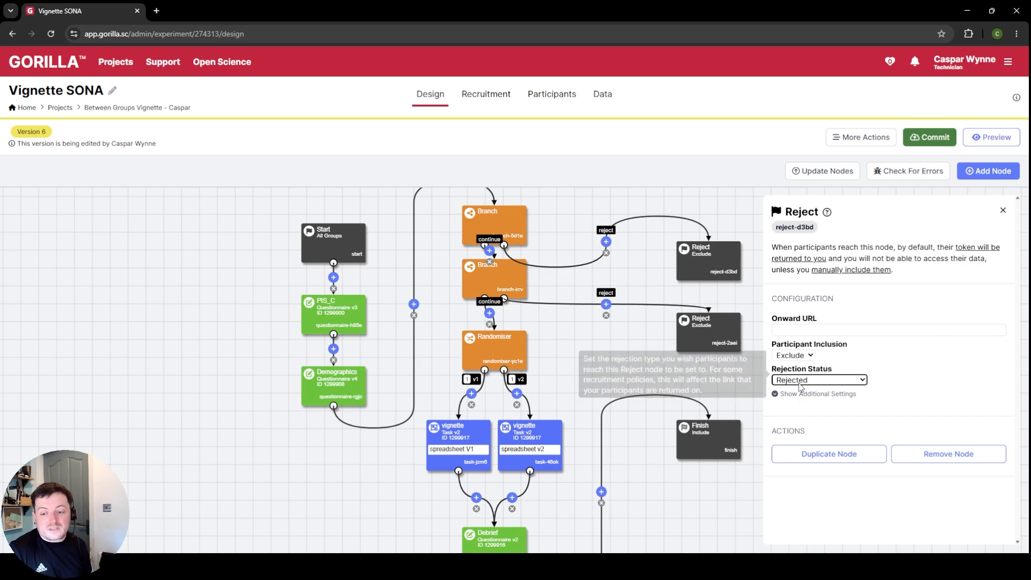
click(836, 394)
click(823, 395)
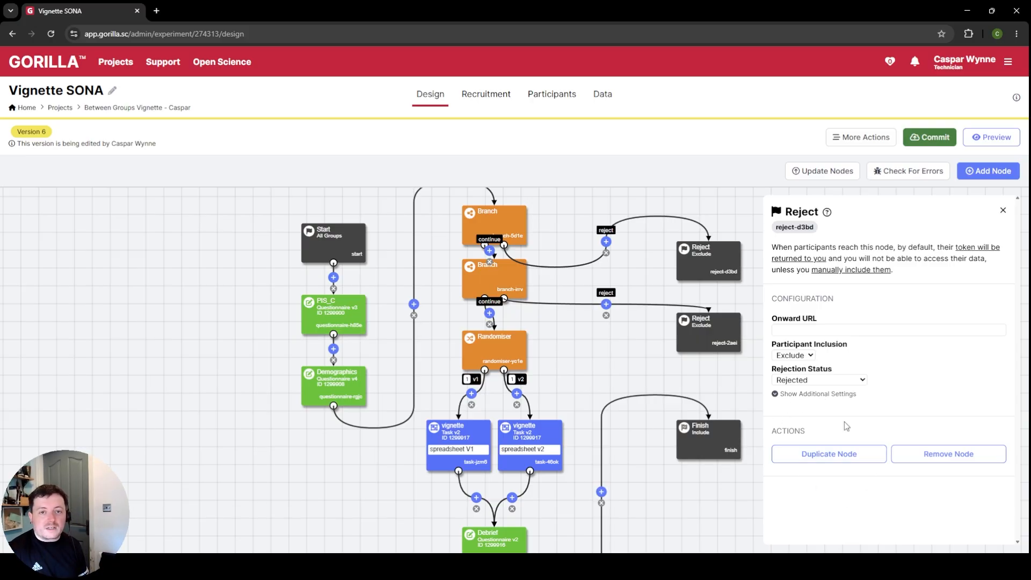
Step: Commit version 6 of the experiment with the description "added in screening branches using age and sex"
click(930, 138)
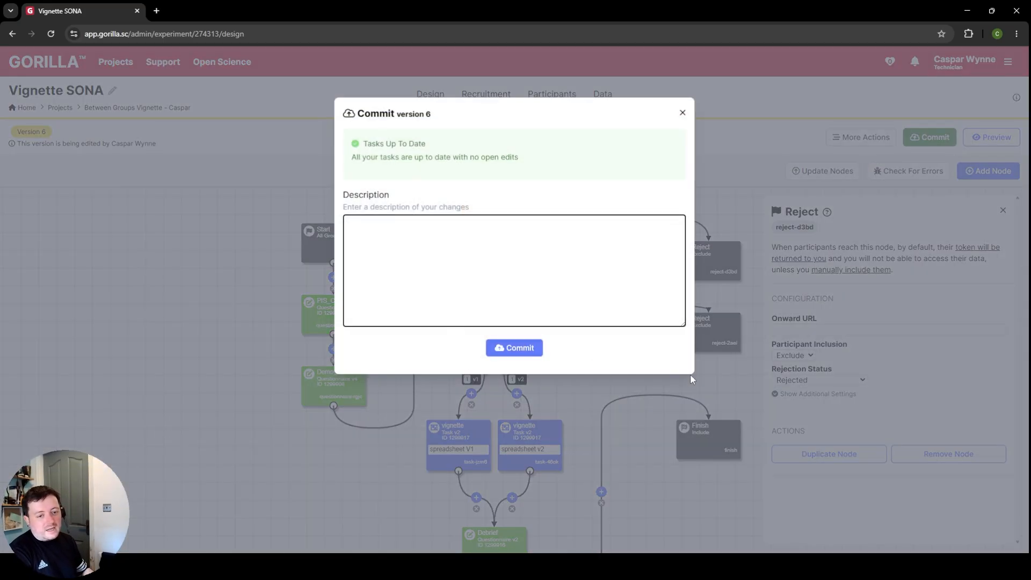
text(added in screening)
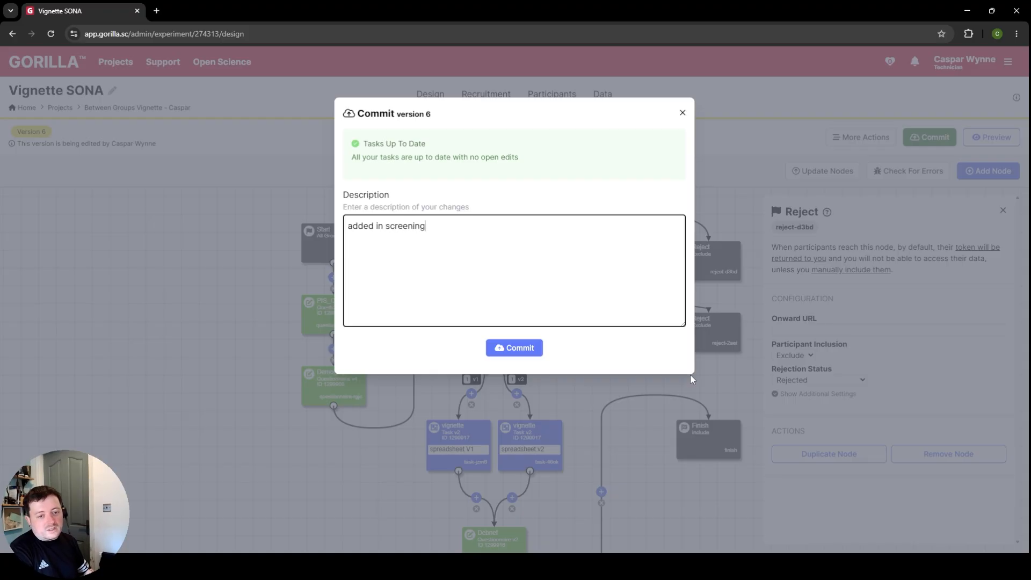
text( branches )
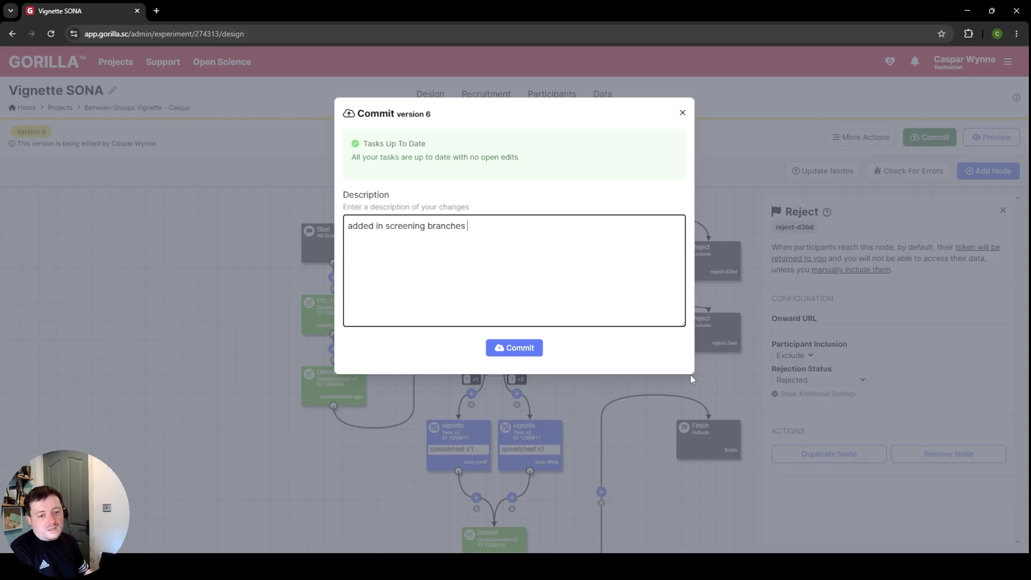
text(using age and )
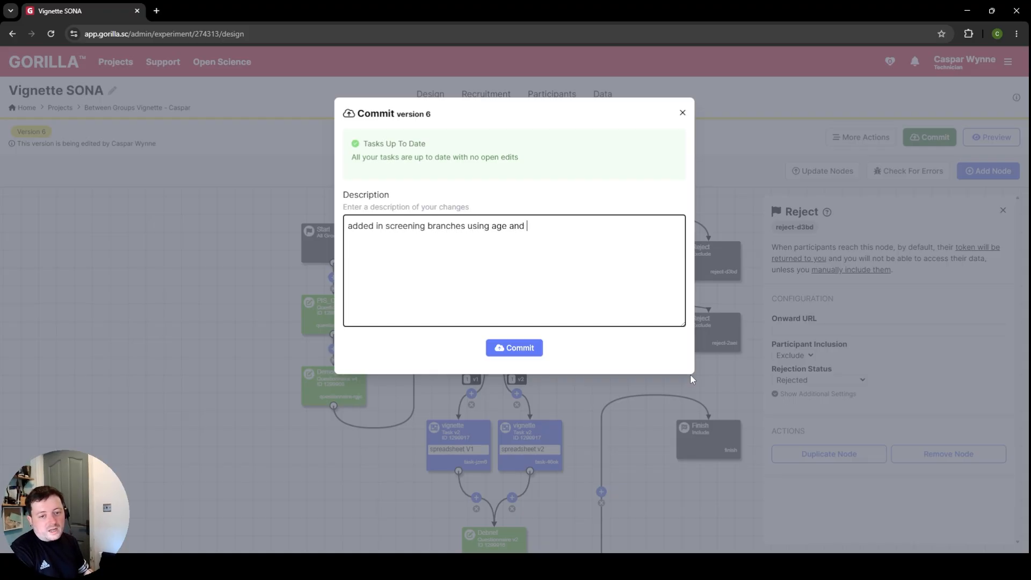
text(sex)
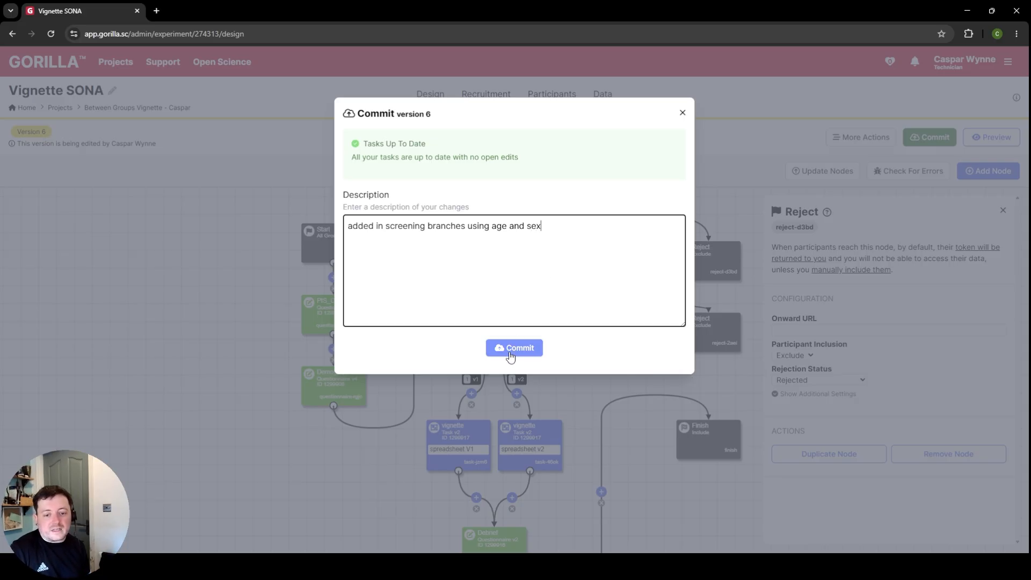
click(510, 355)
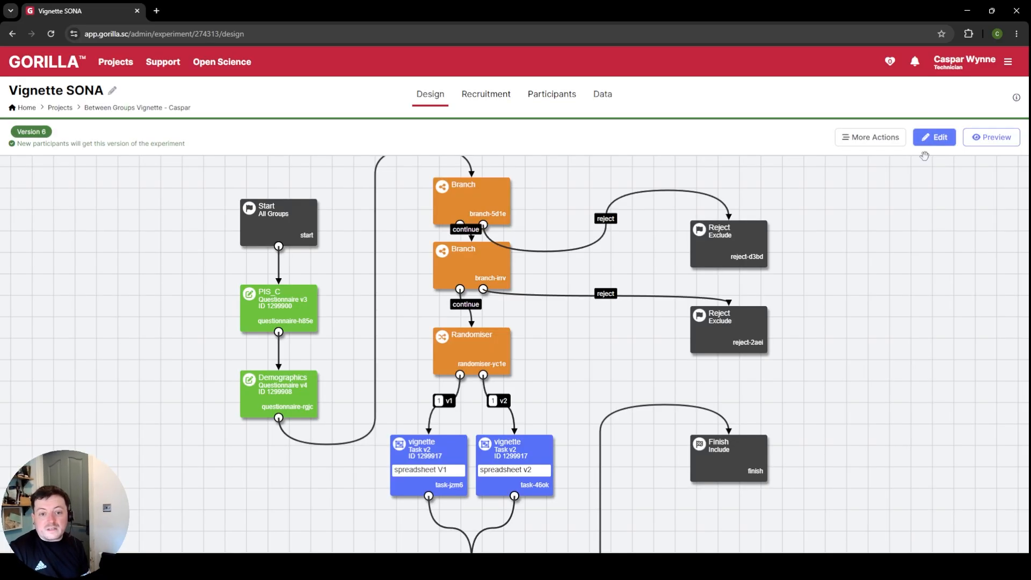
Step: Start a preview of the committed experiment and skip the remaining pages of the participant information sheet
click(986, 138)
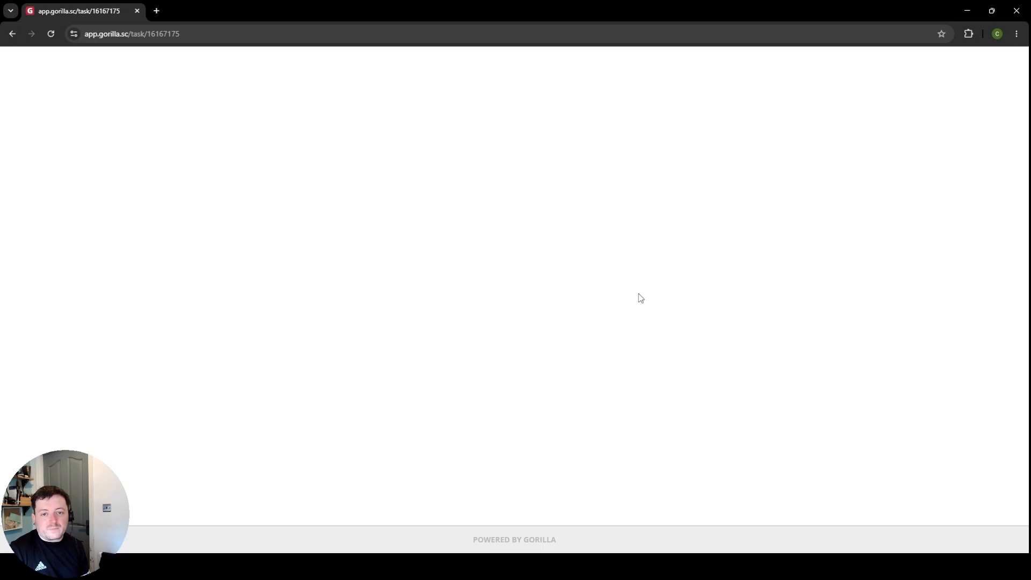
scroll(666, 301, down, 6)
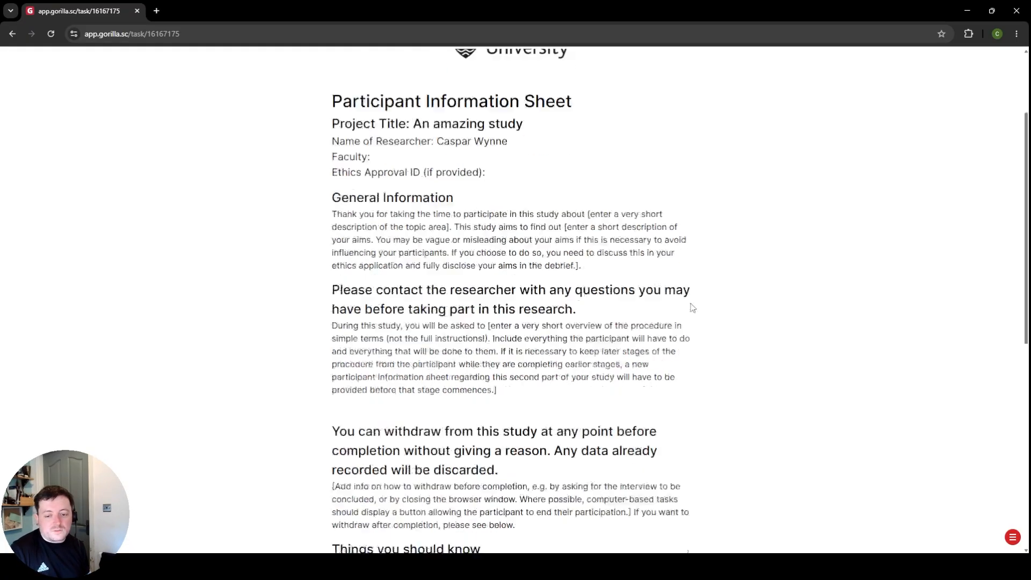
click(1012, 537)
click(951, 496)
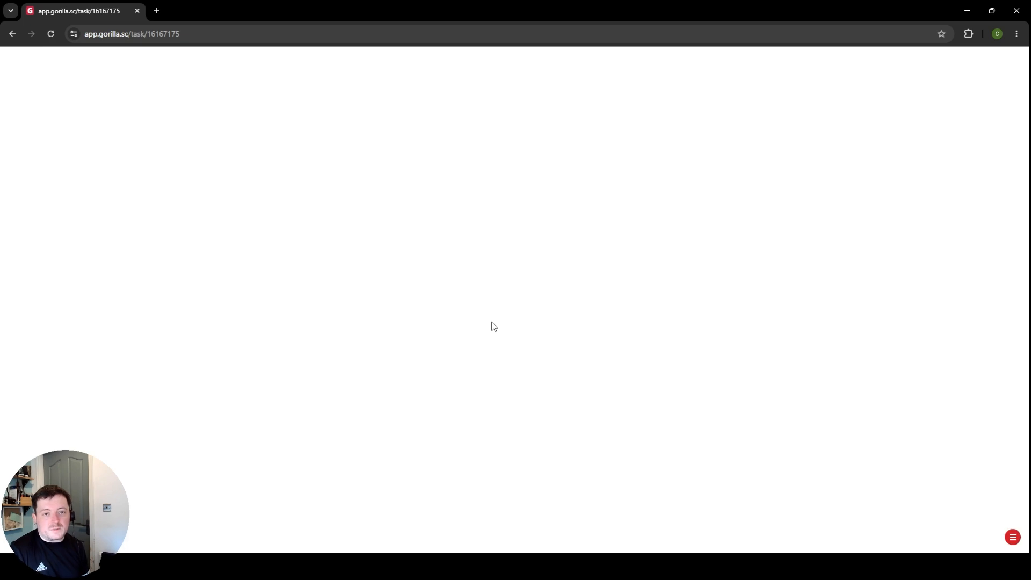
Step: Submit the demographics questionnaire with age 17, biological sex Female and a SONA ID, and return to the experiment editor
click(416, 115)
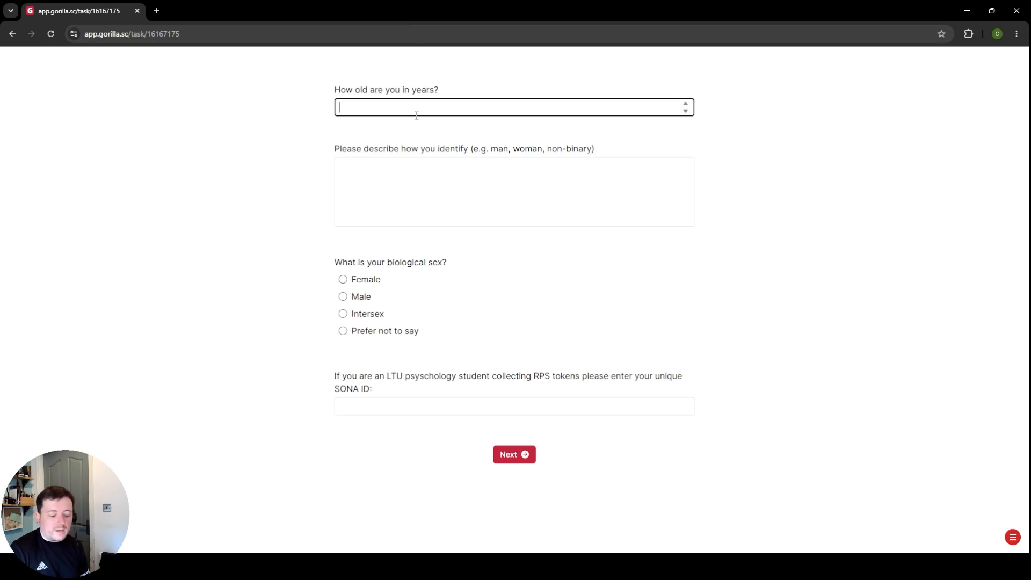
text(17)
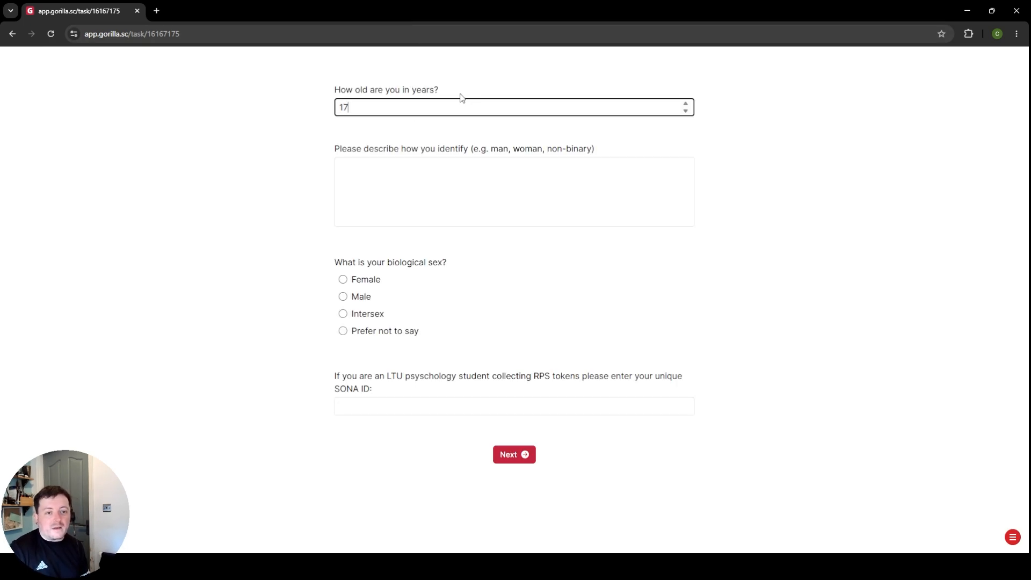
click(359, 283)
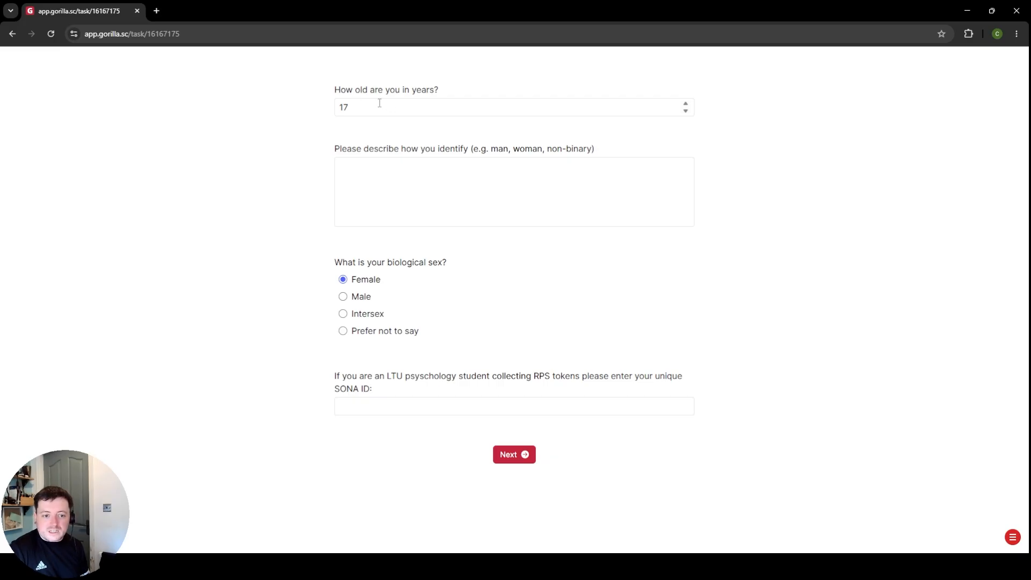
click(511, 455)
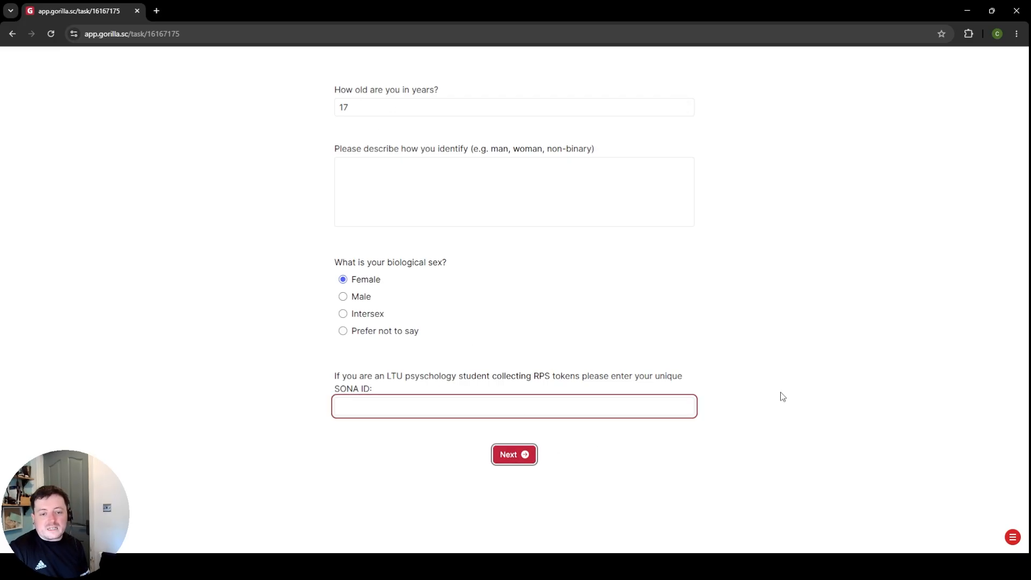
click(513, 411)
text(2255)
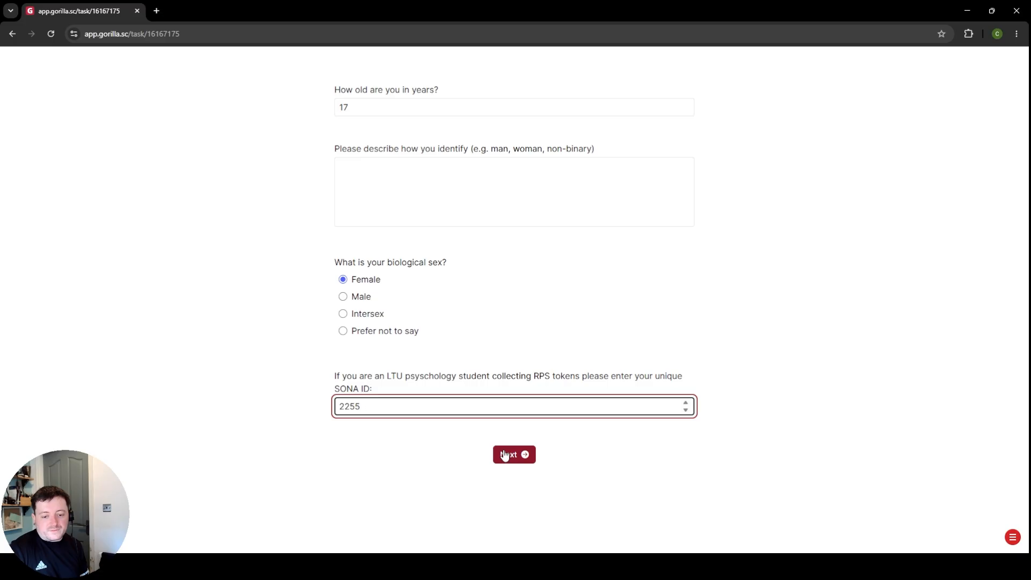
click(505, 455)
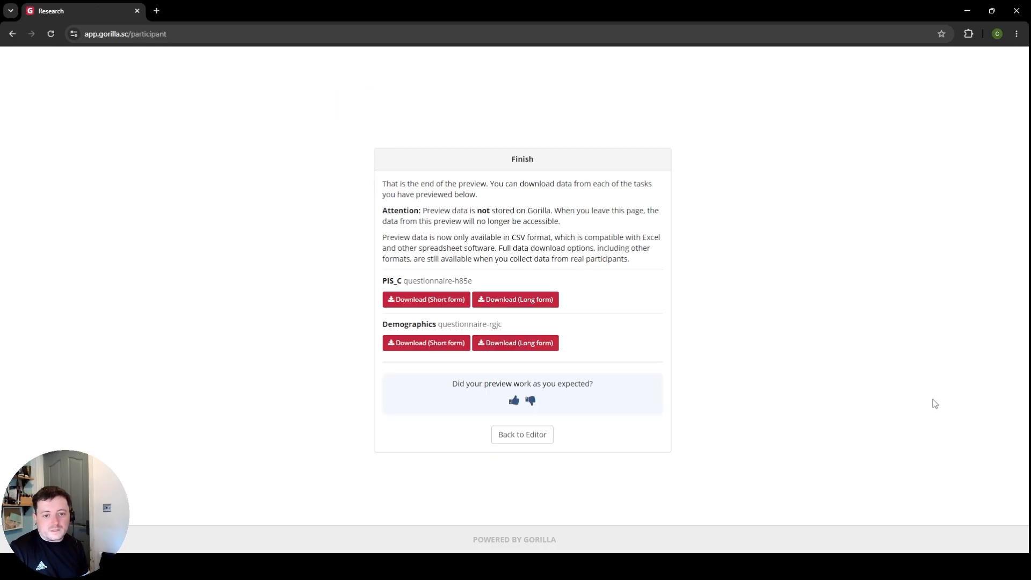
click(544, 439)
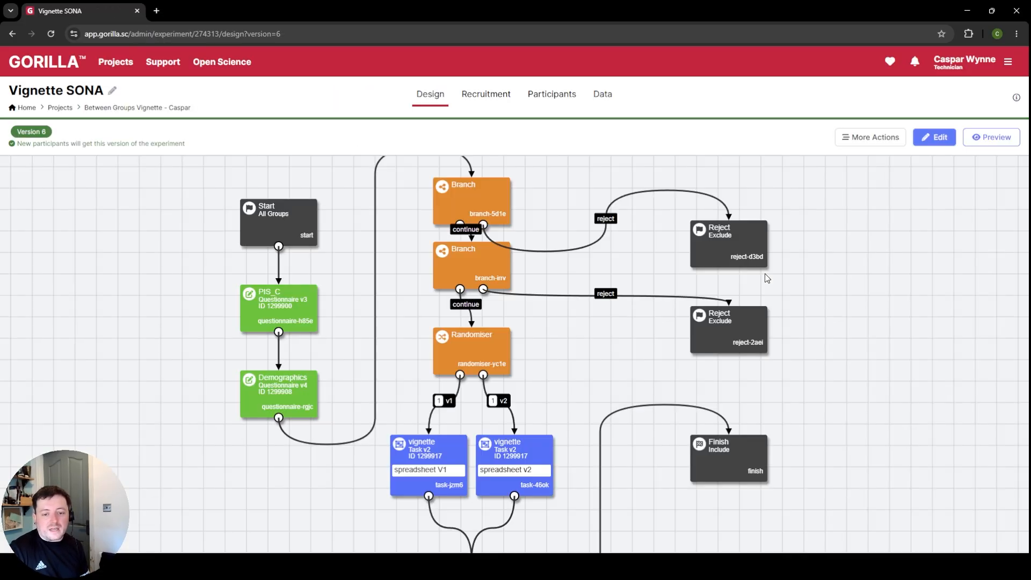
Step: Preview the experiment again and skip the rest of the participant information sheet to reach the demographics questionnaire
click(991, 137)
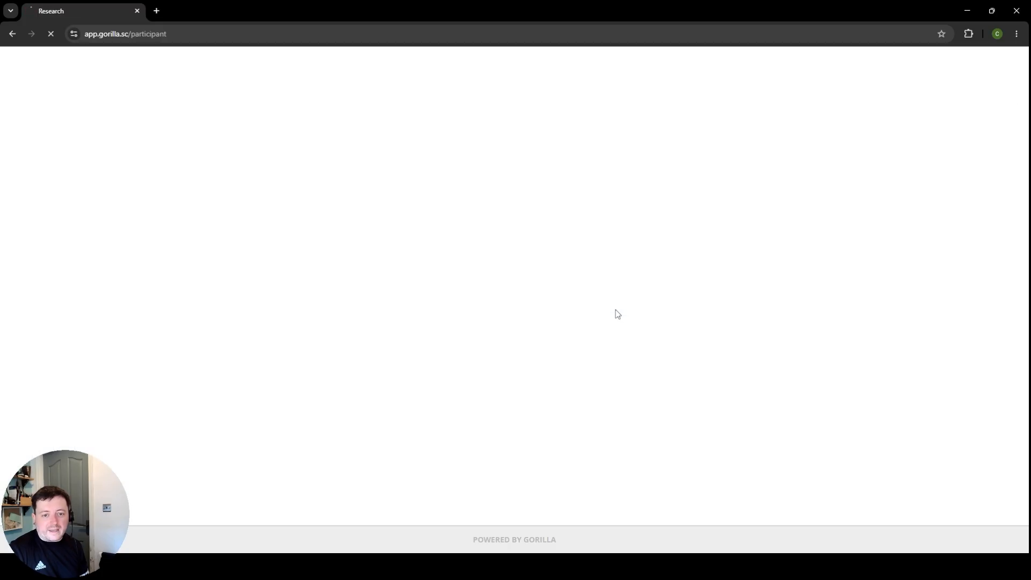
scroll(596, 419, down, 10)
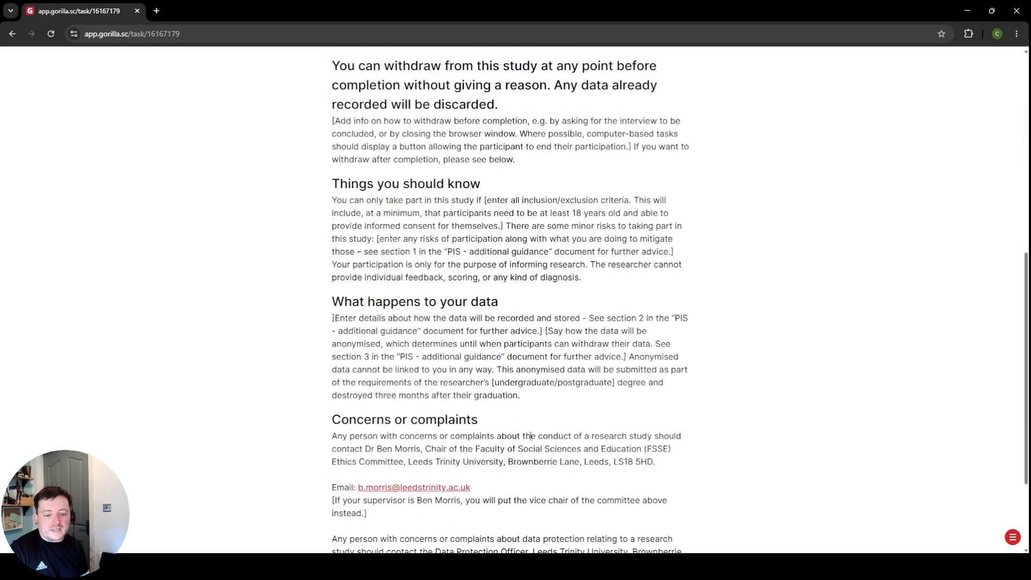
click(1013, 537)
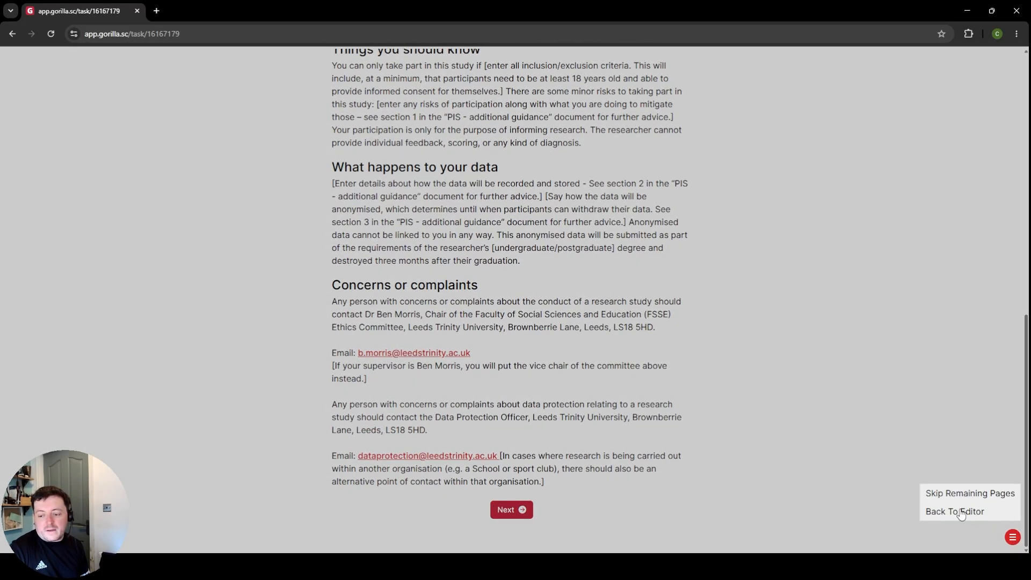
click(952, 495)
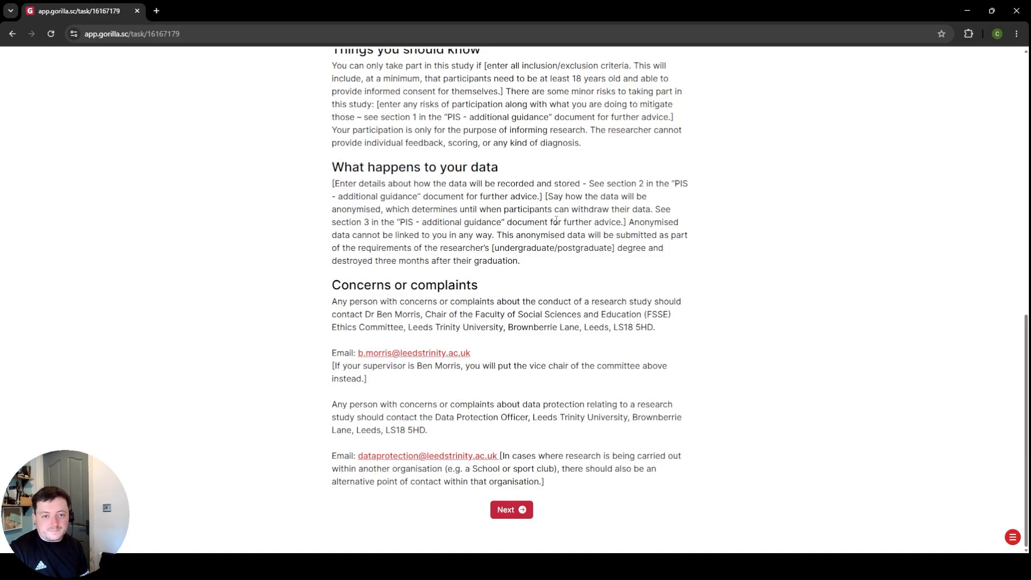
Step: Submit the demographics questionnaire with age 18, biological sex Female and a SONA ID
click(459, 106)
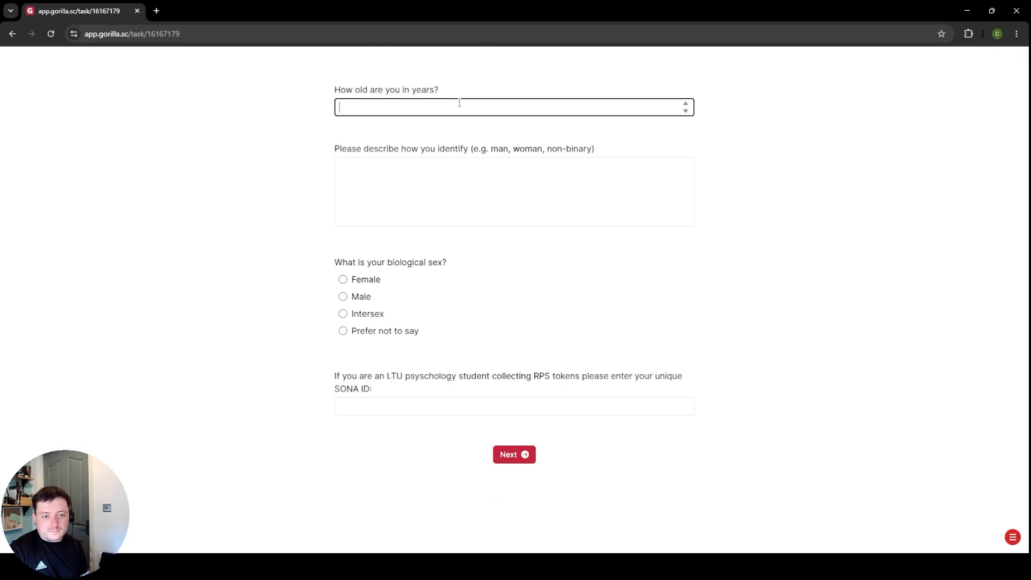
text(18)
click(365, 279)
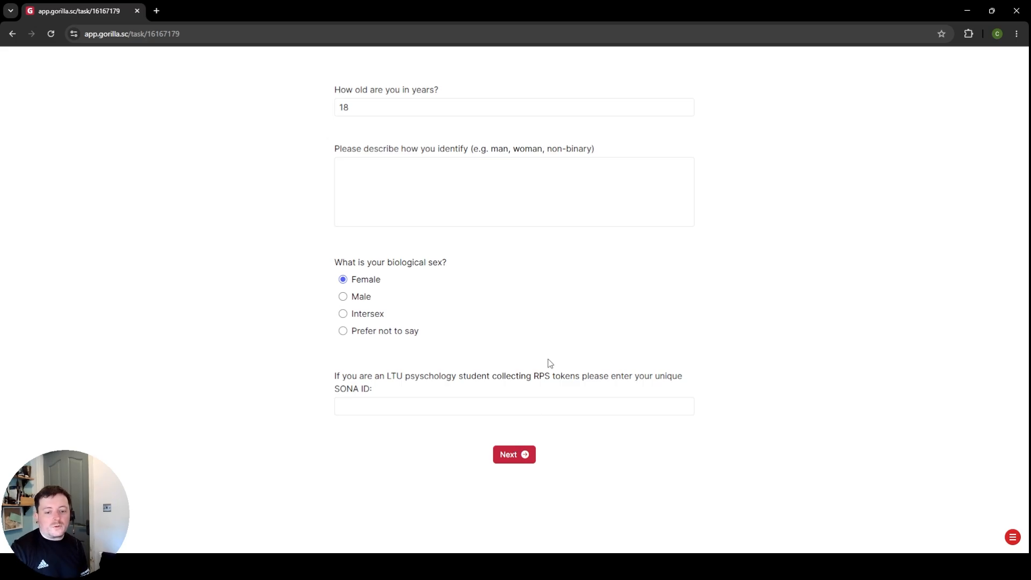
click(513, 457)
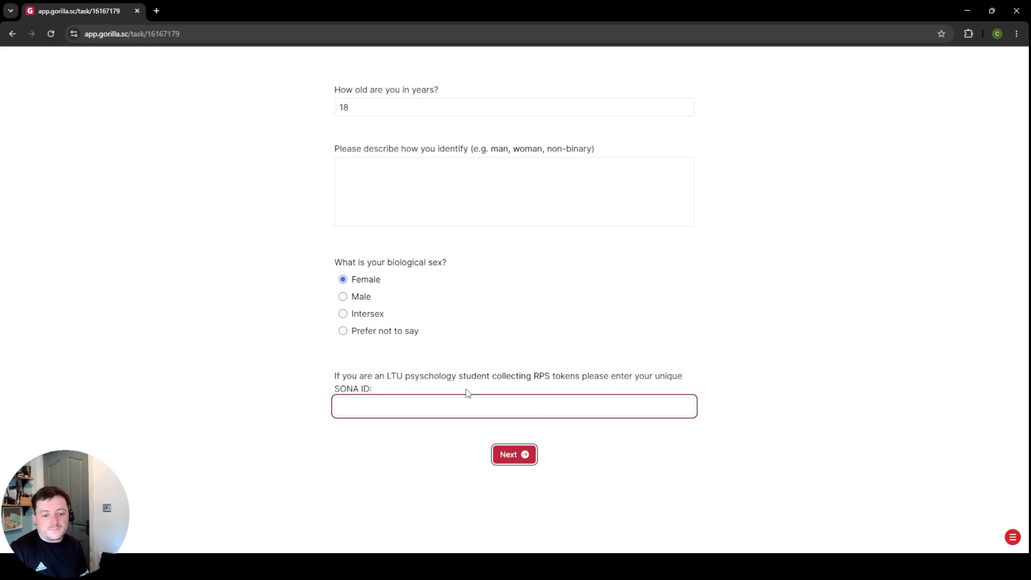
click(377, 399)
text(2266)
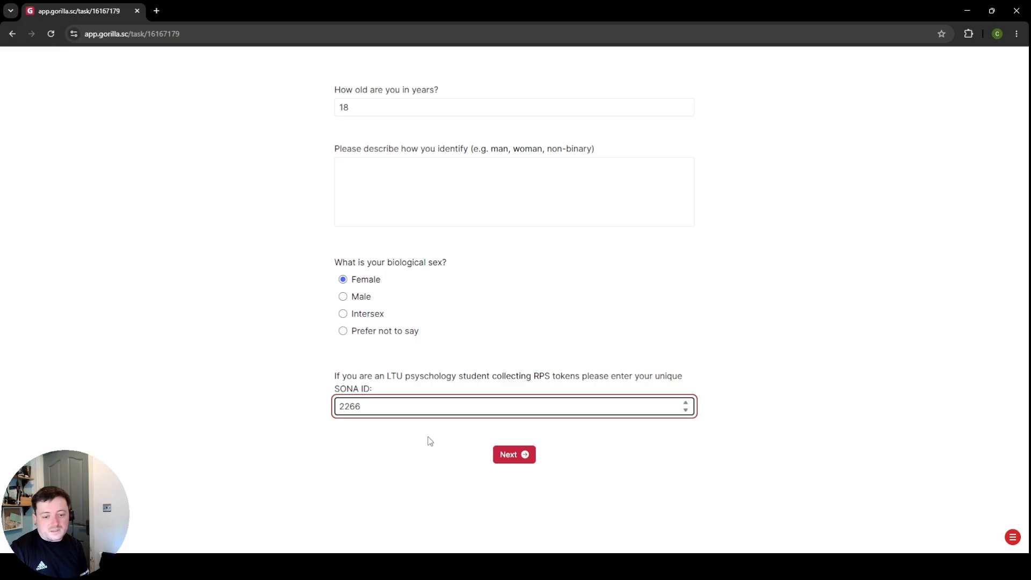
click(509, 456)
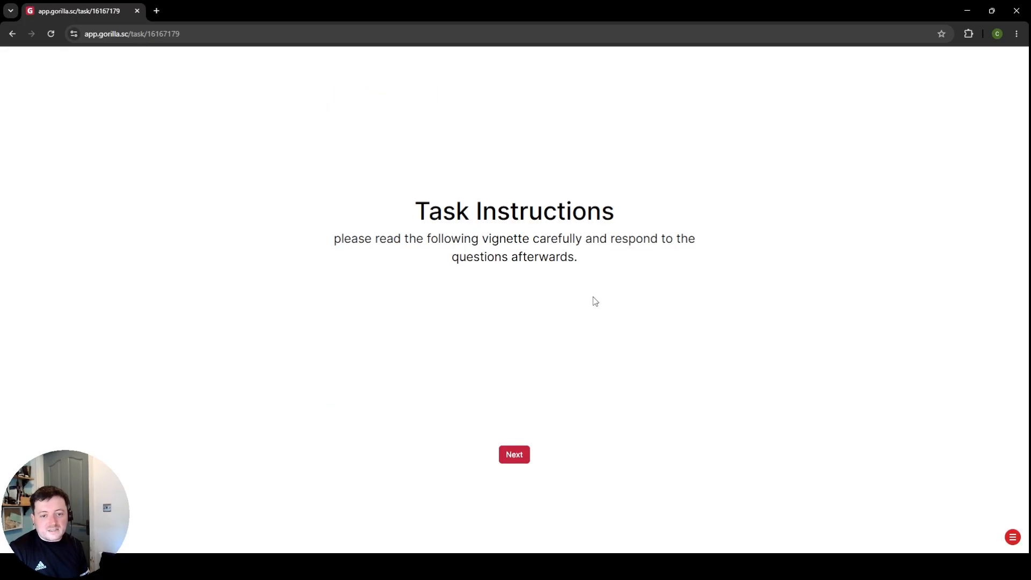
Step: Continue past the task instructions to the vignette page, and leave the preview for the experiment editor
click(528, 457)
click(1014, 537)
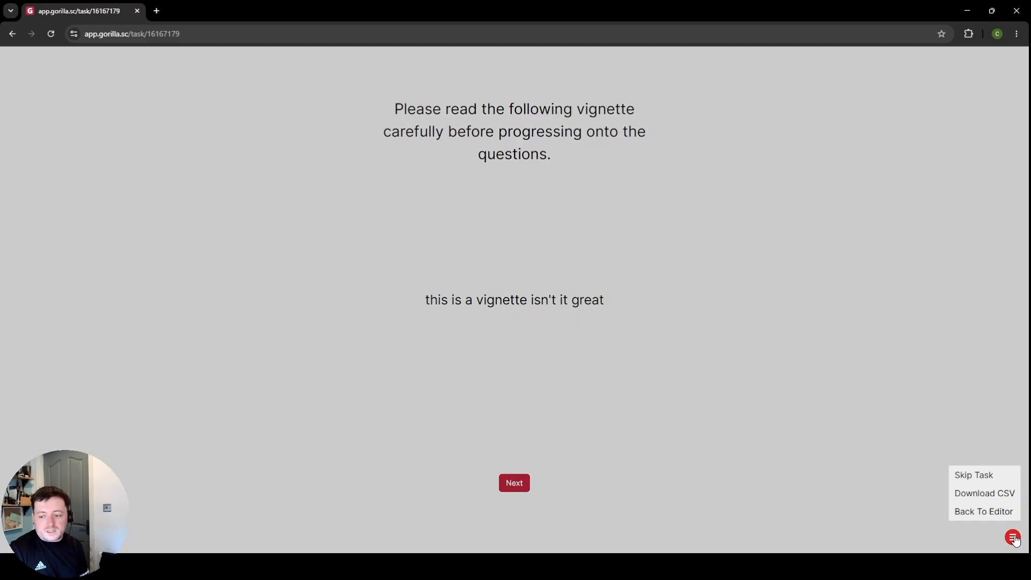
click(994, 513)
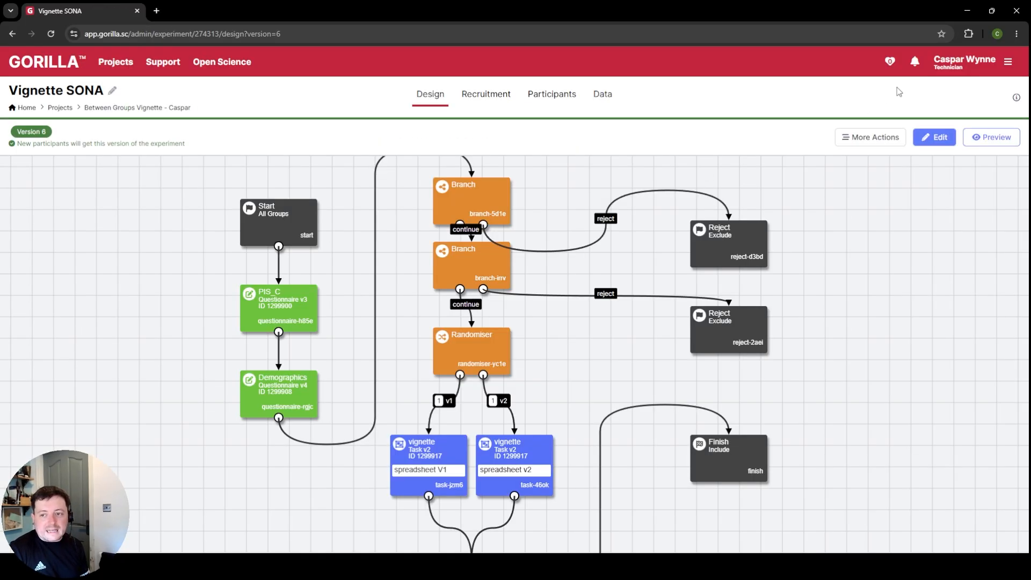
click(988, 150)
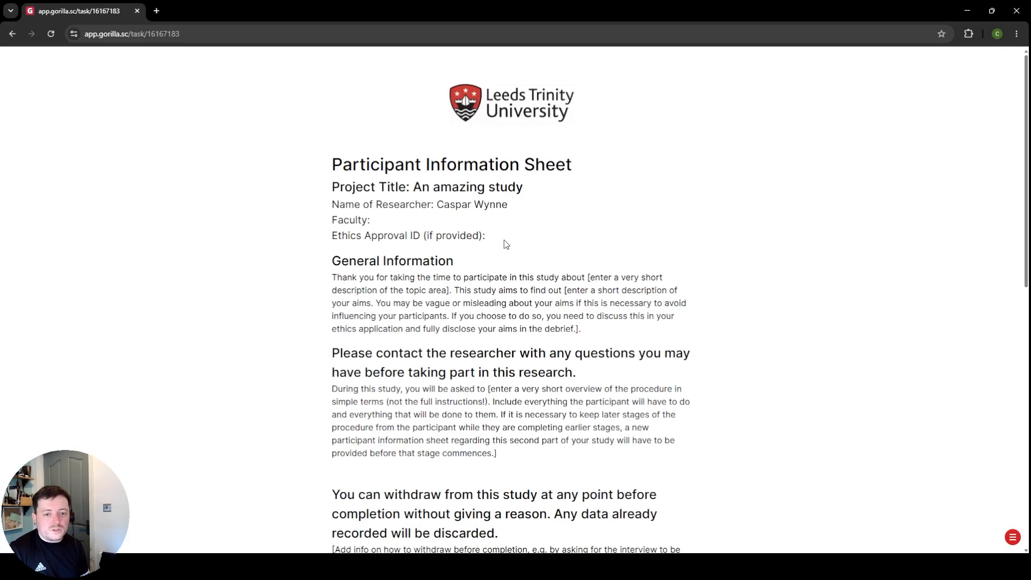
scroll(489, 507, down, 6)
scroll(741, 463, down, 1)
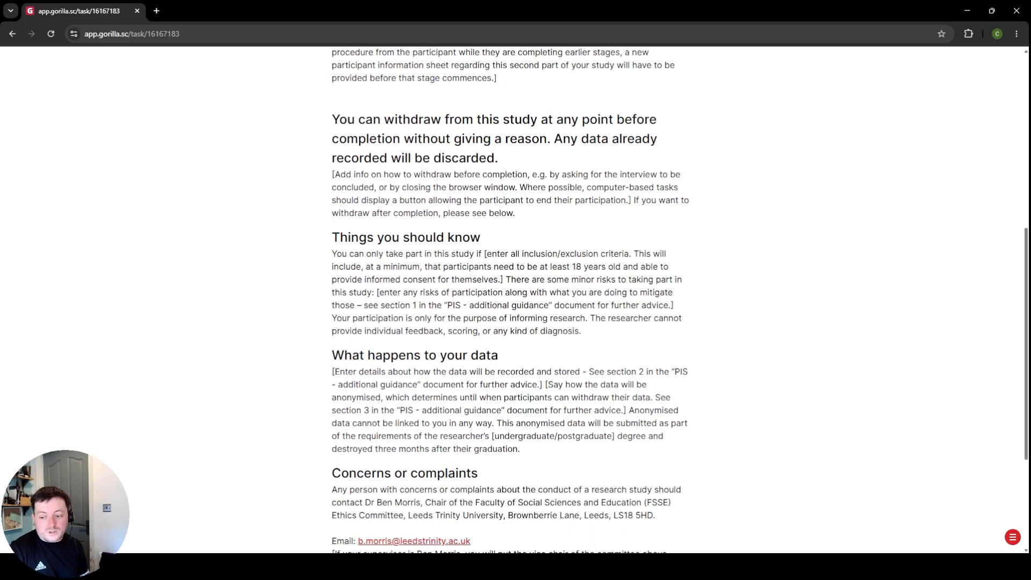
click(1013, 537)
click(957, 513)
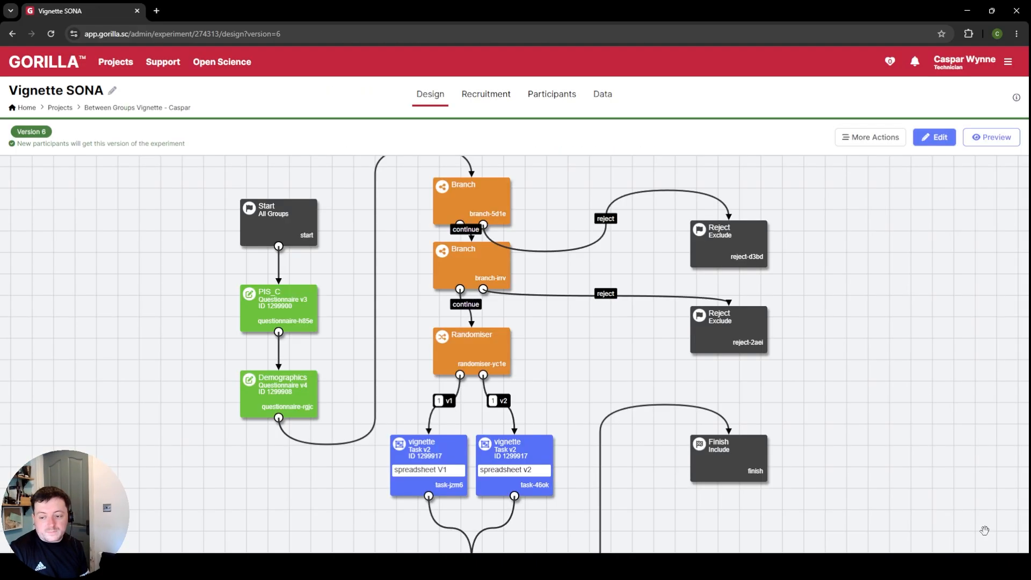
Step: Launch another experiment preview and skip the remaining participant information sheet pages
click(992, 138)
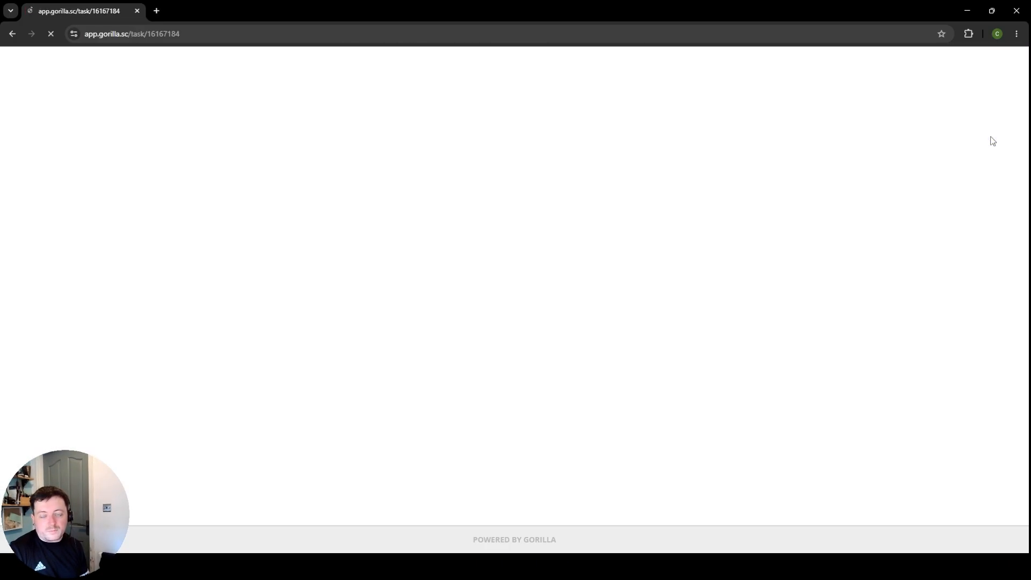
click(1012, 537)
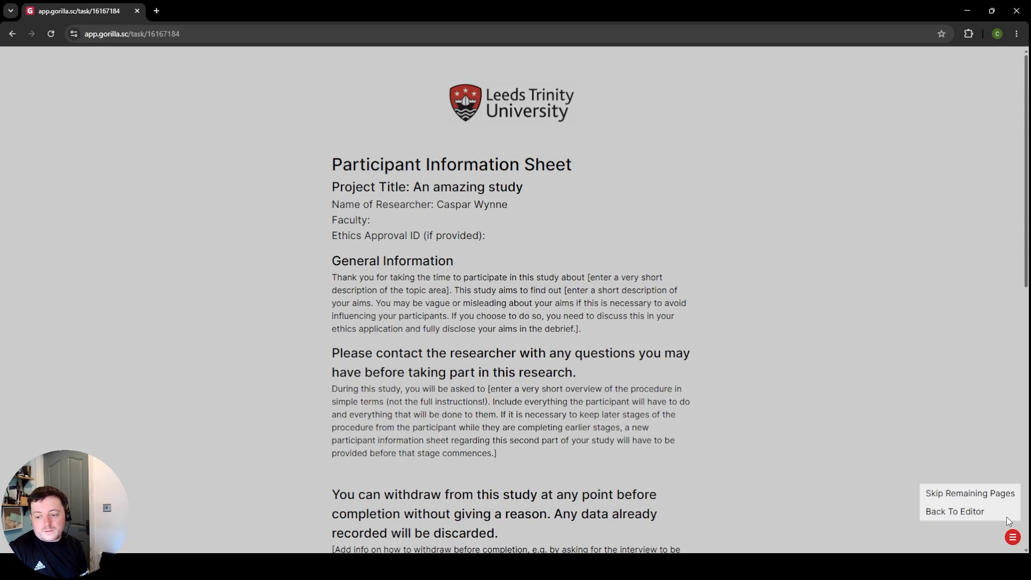
click(991, 499)
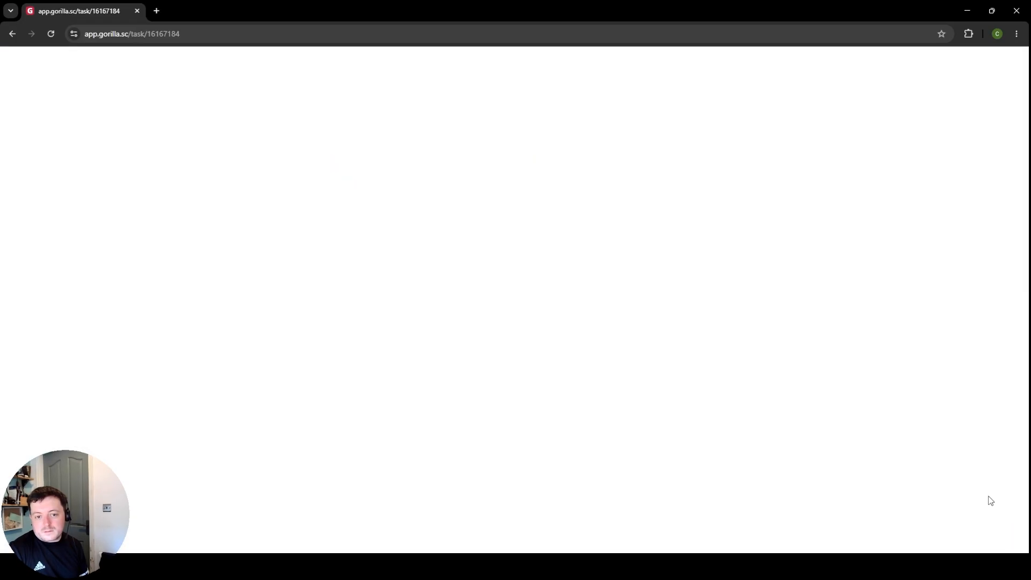
Step: Submit the demographics questionnaire with age 19, biological sex Intersex and a SONA ID, and return to the experiment editor
click(455, 107)
text(19)
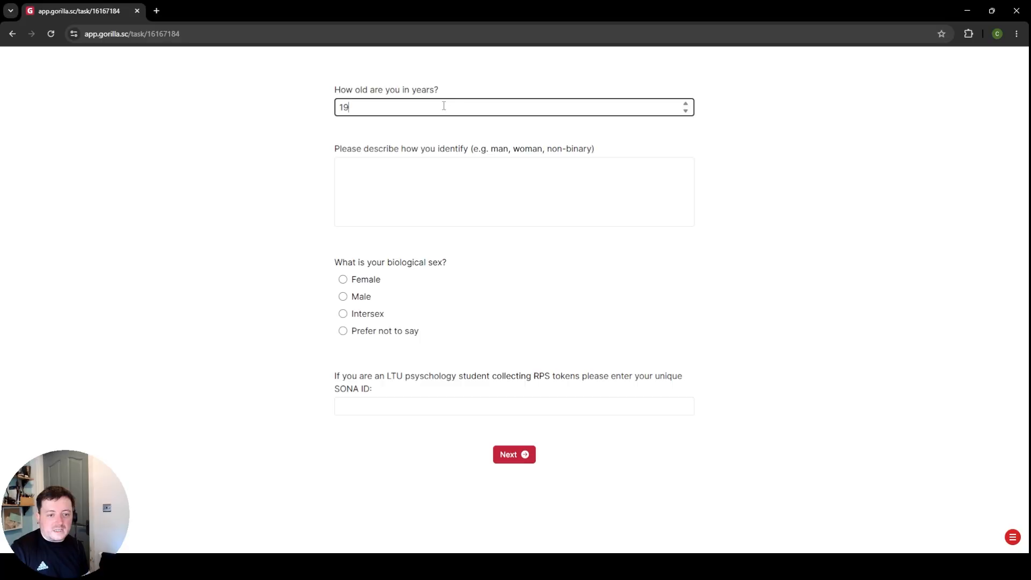
click(355, 313)
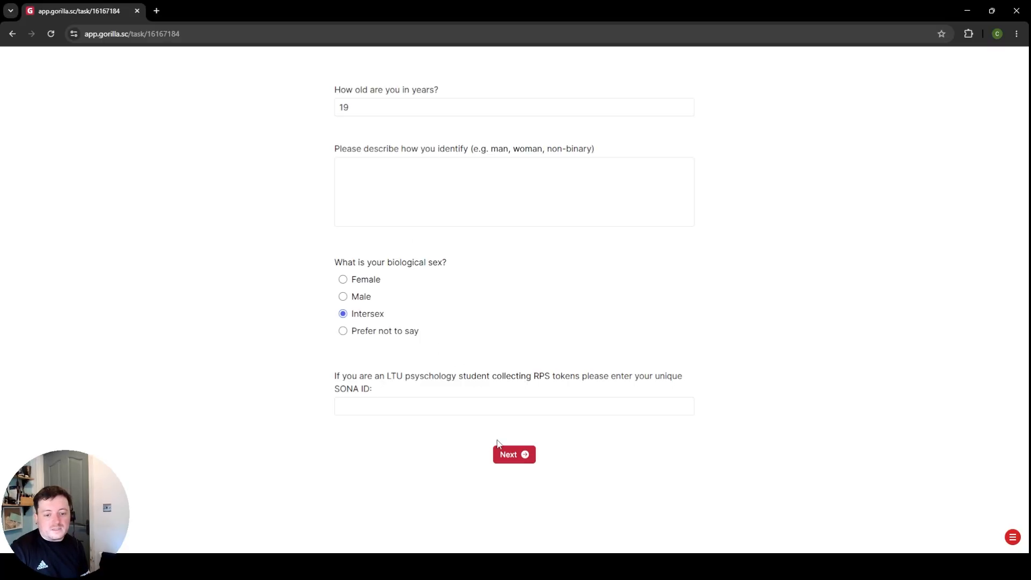
click(519, 412)
click(495, 412)
text(2244)
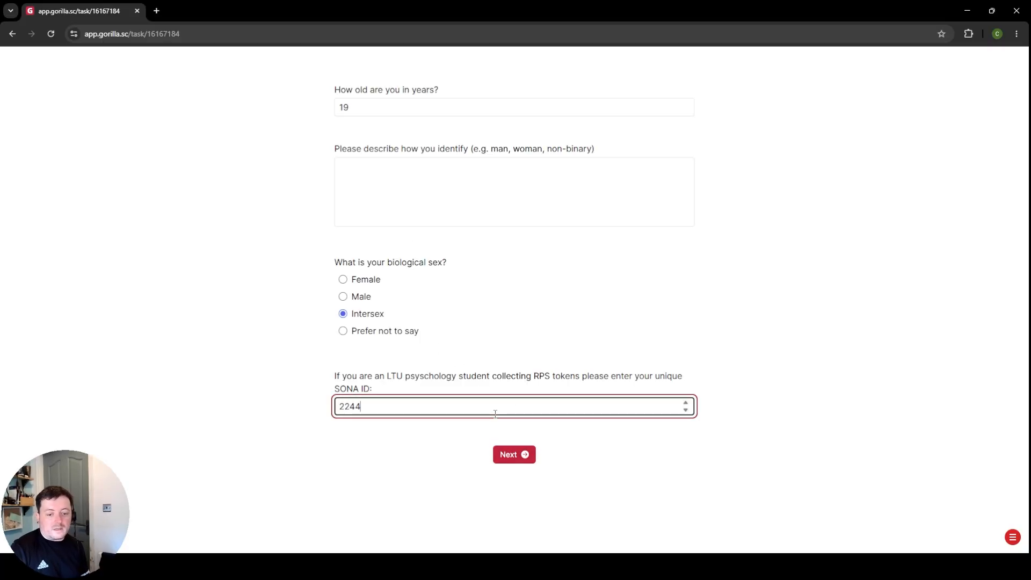
click(509, 455)
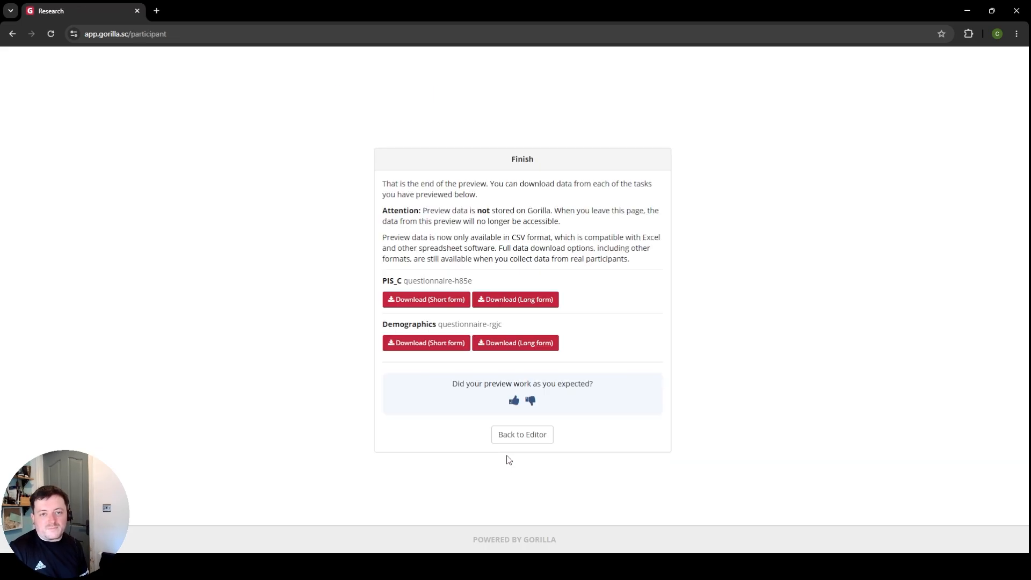
click(519, 434)
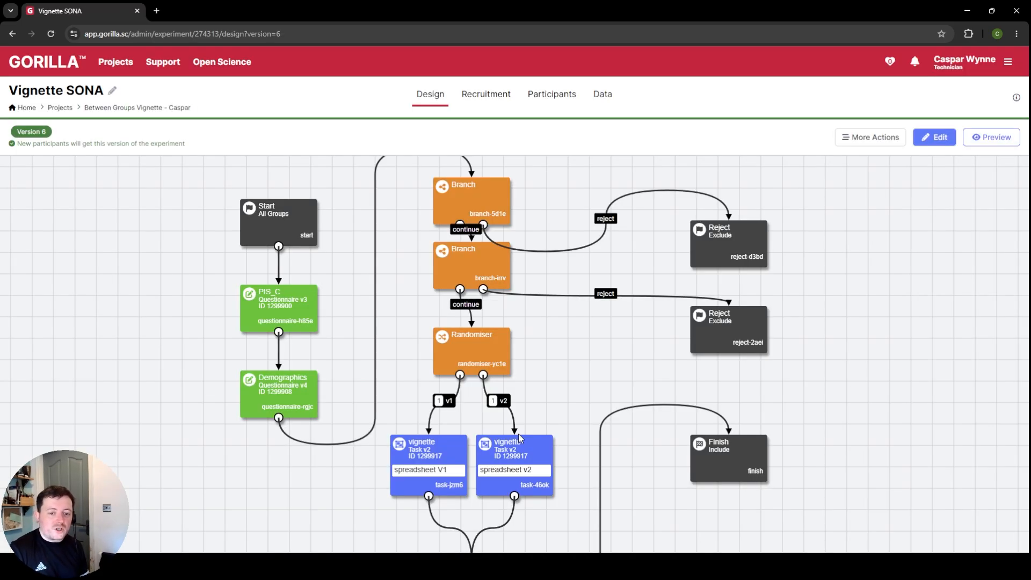